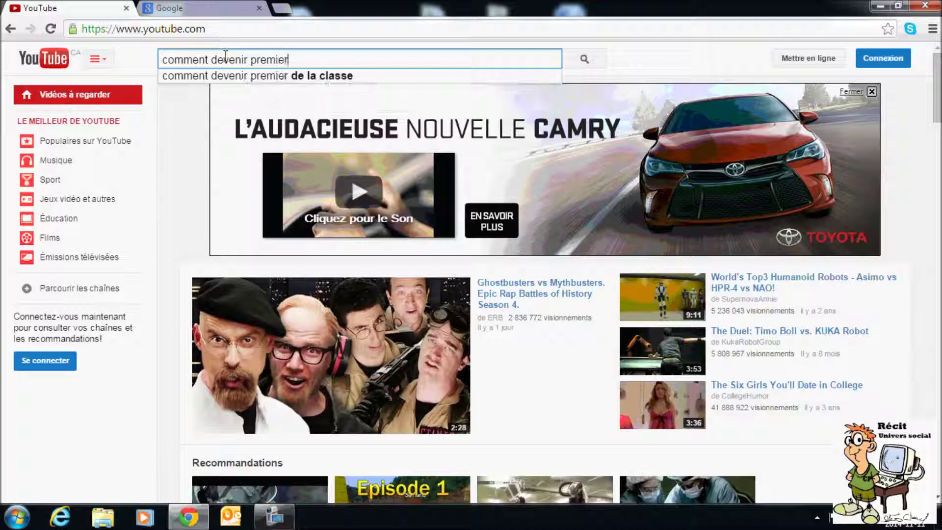
# - Search YouTube for 'comment devenir premier ministre du quebec', open the top video, then return to the results
pyautogui.write('ist')
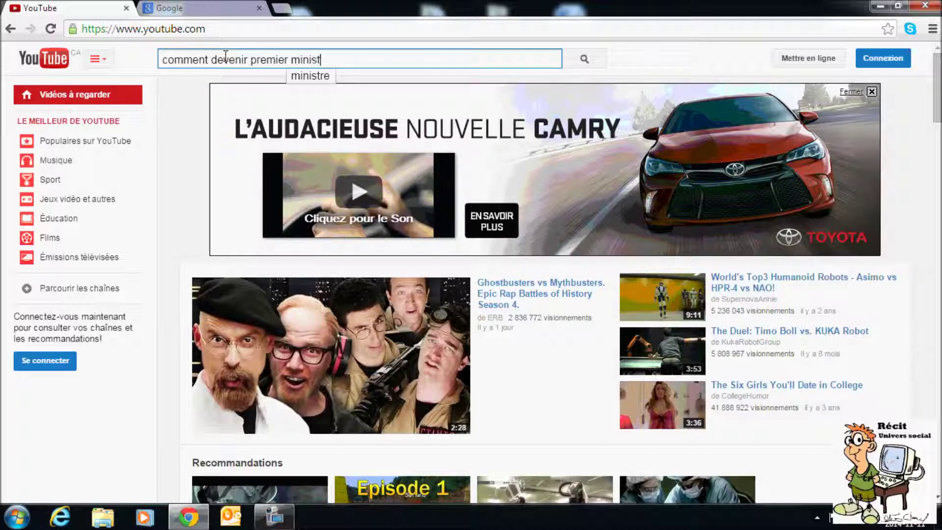
pyautogui.write('re du que')
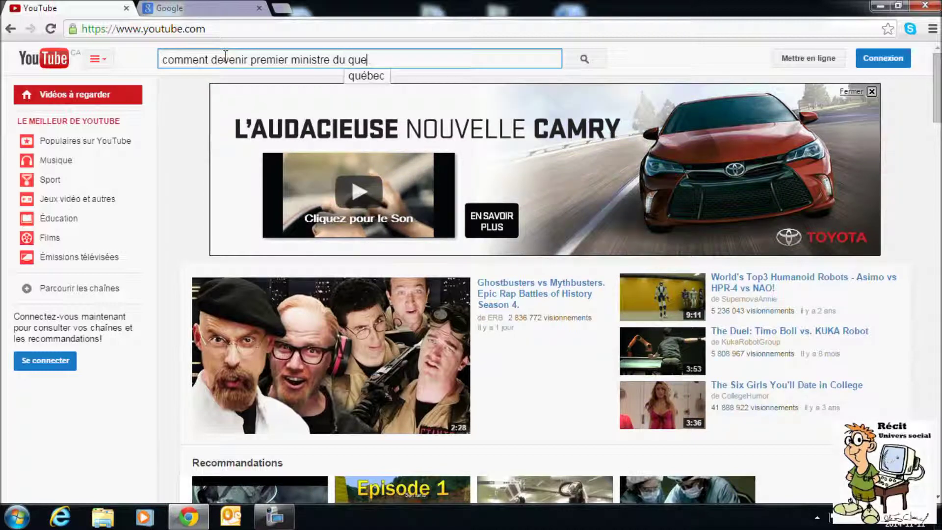
pyautogui.write('bec')
pyautogui.press('Return')
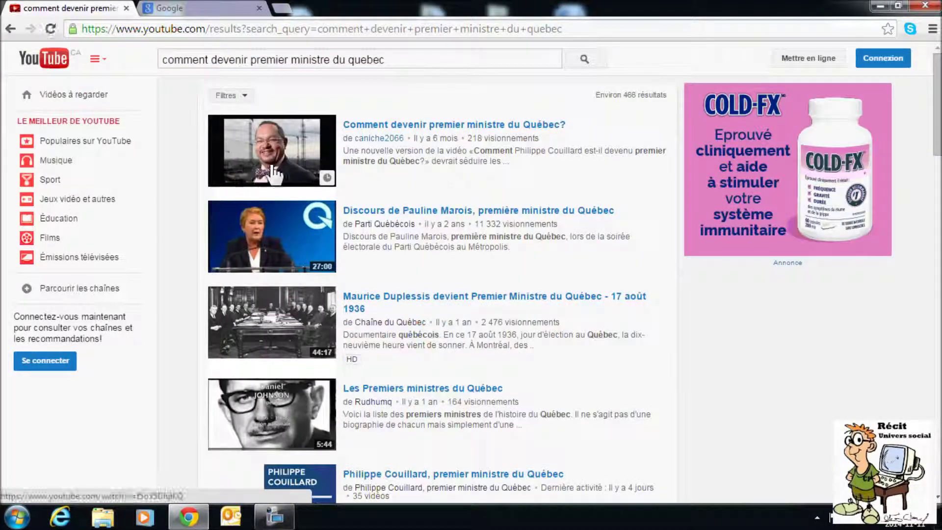
pyautogui.click(404, 131)
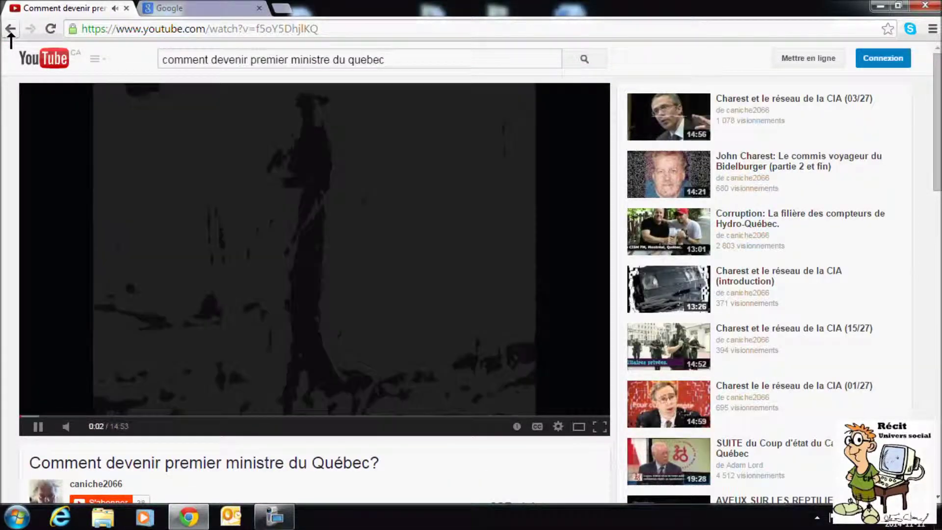
pyautogui.click(10, 29)
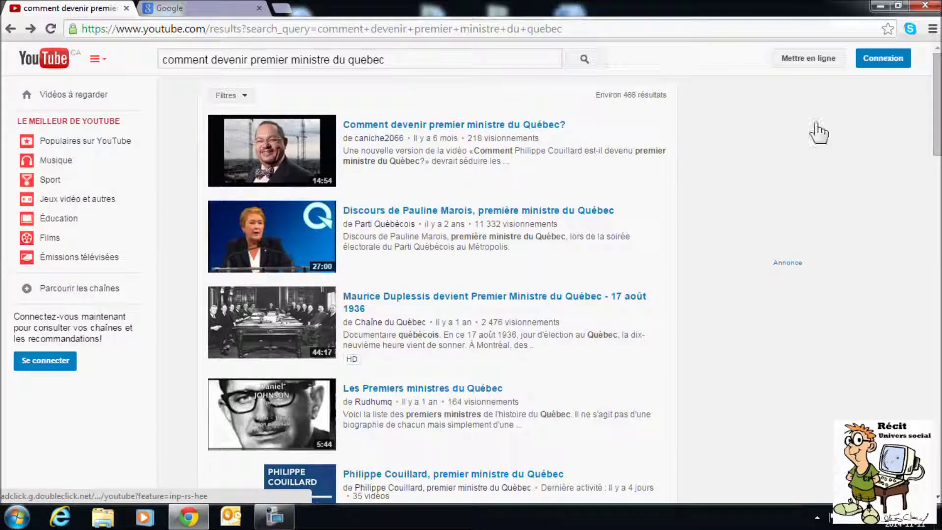
# - Open the Google sign-in page and dismiss the saved e-mail autofill suggestions
pyautogui.click(884, 59)
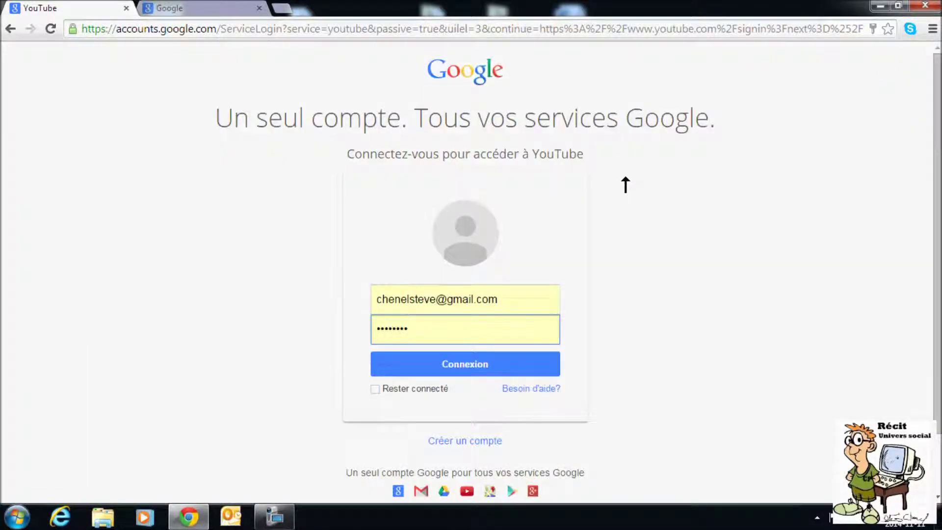
pyautogui.moveTo(380, 300); pyautogui.dragTo(504, 298)
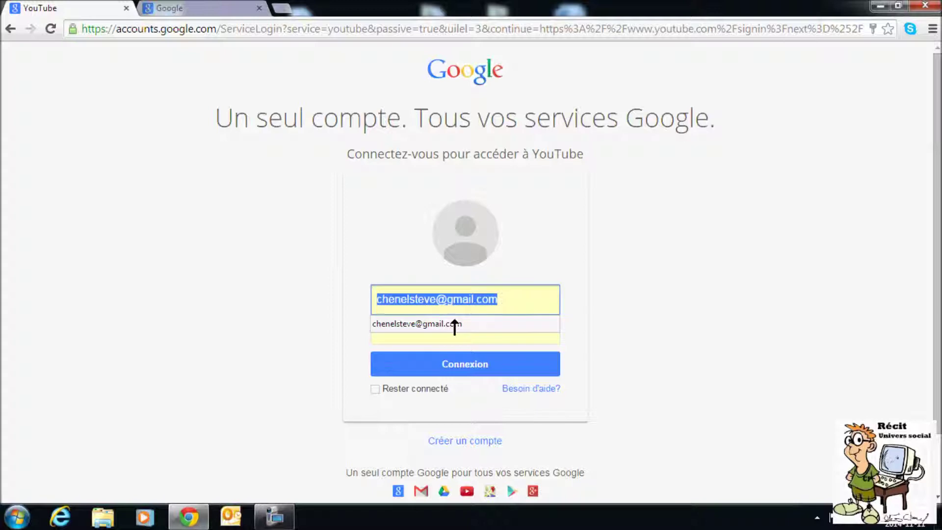
pyautogui.click(295, 301)
pyautogui.scroll(-2, 281, 286)
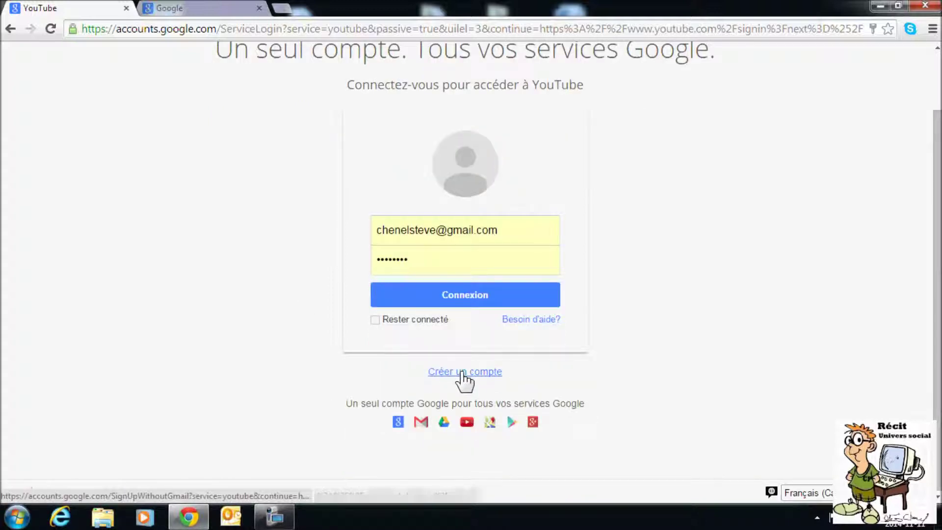
# - Open the account-creation form and enter a first name and last name
pyautogui.click(460, 373)
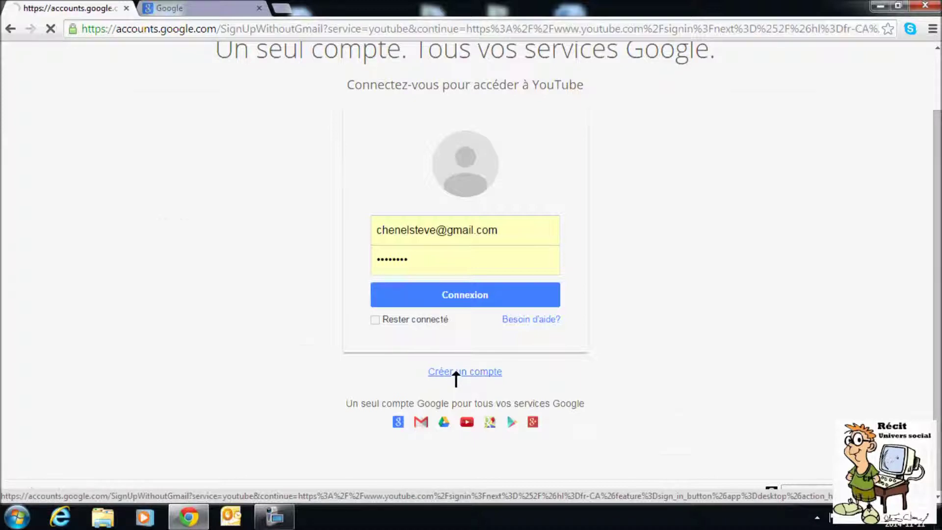
pyautogui.click(602, 216)
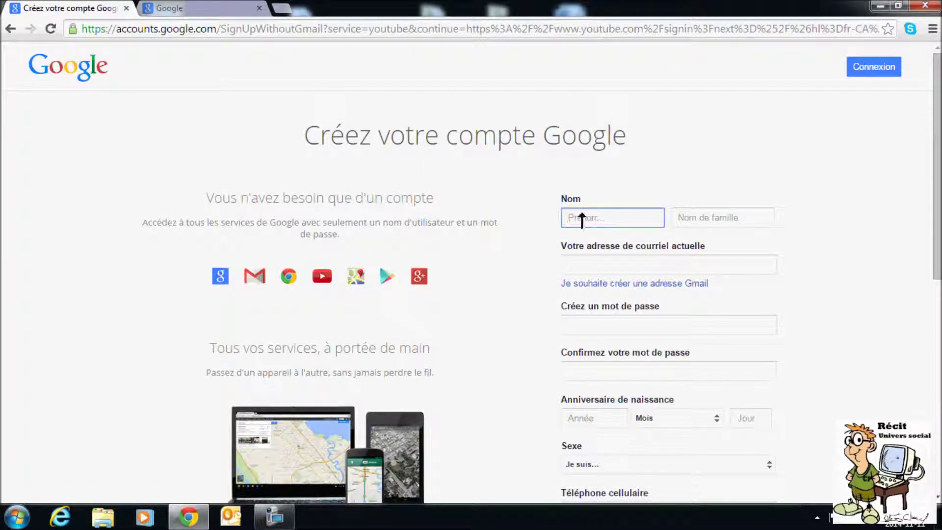
pyautogui.write('Jo')
pyautogui.press('Tab')
pyautogui.write('B')
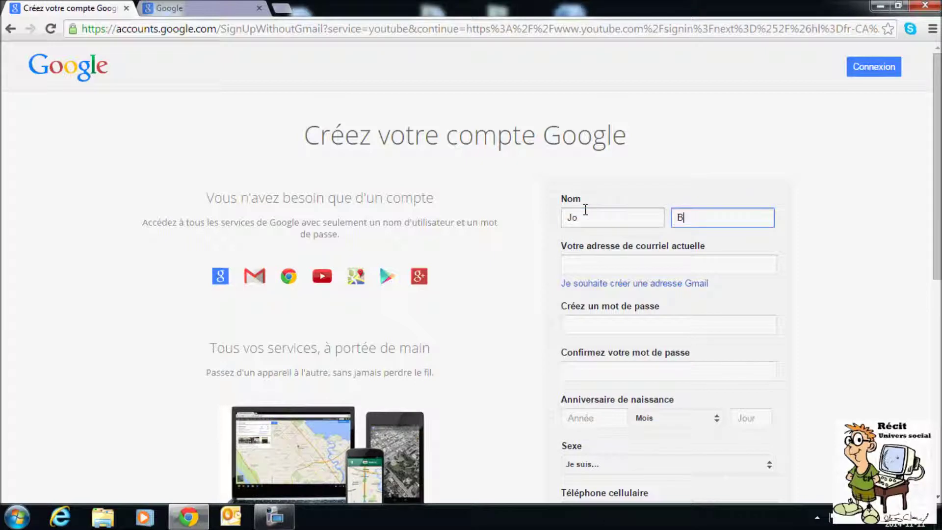
pyautogui.click(649, 259)
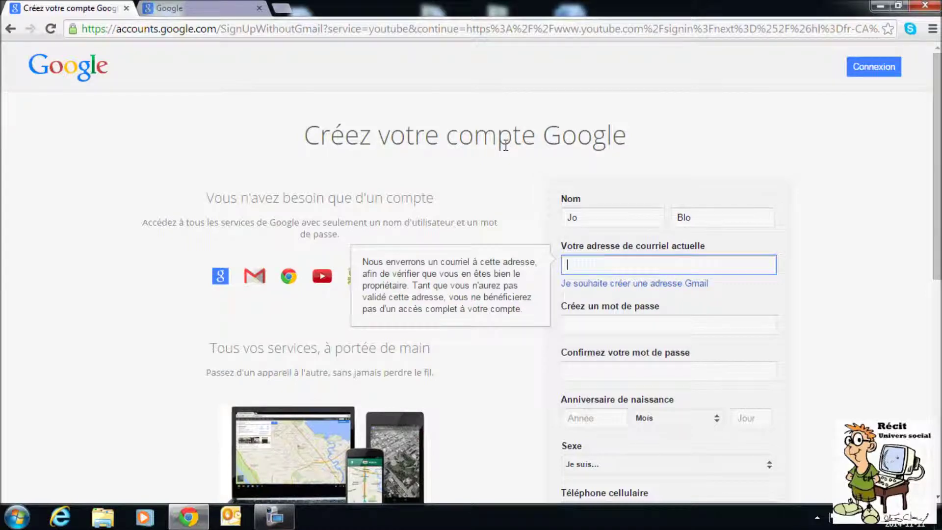
# - Move through the current e-mail, create-password and confirm-password fields of the form
pyautogui.scroll(-2, 505, 146)
pyautogui.click(503, 122)
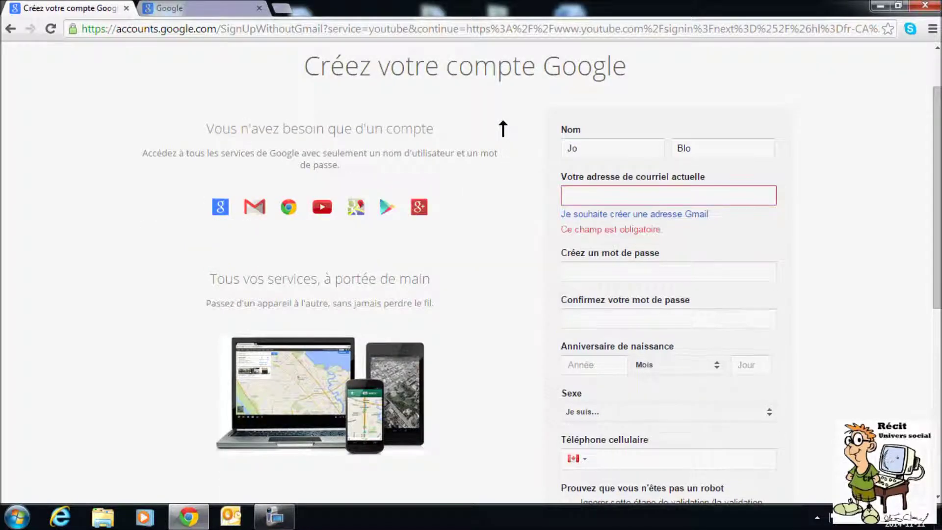
pyautogui.click(582, 191)
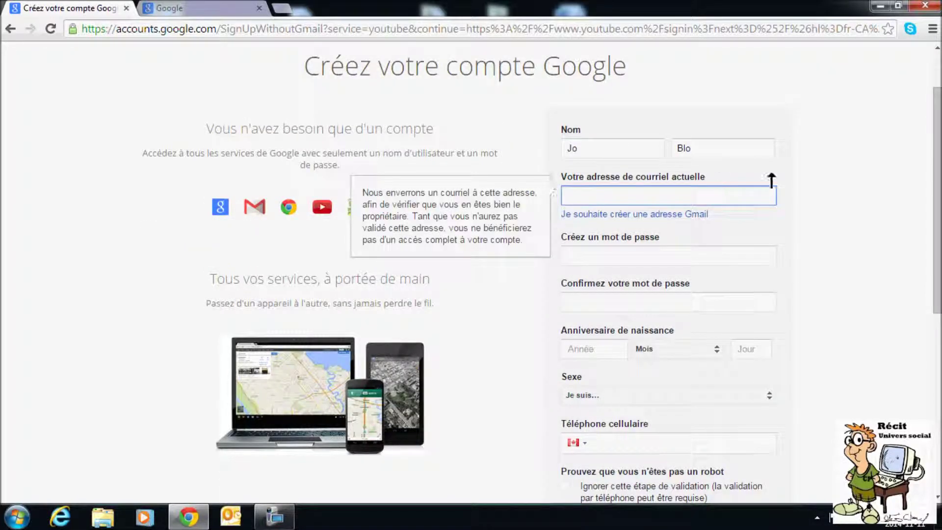
pyautogui.scroll(-2, 872, 190)
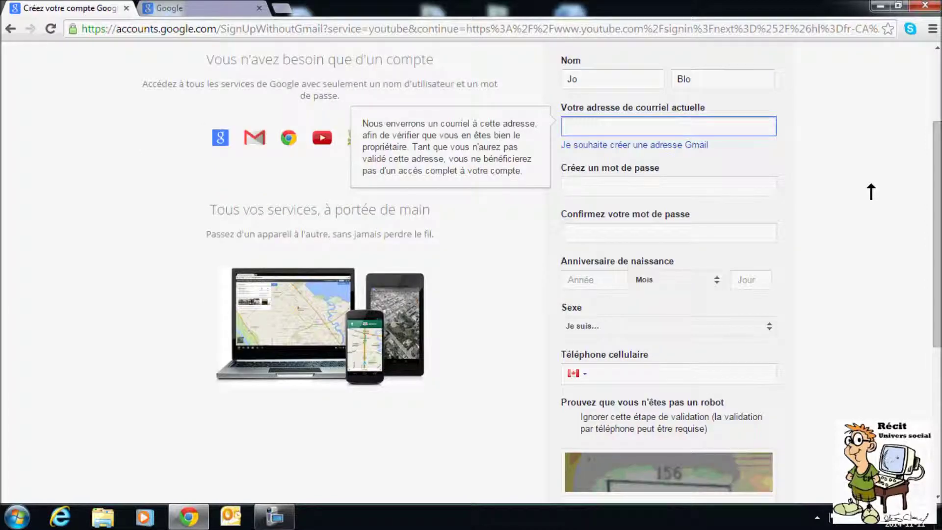
pyautogui.click(608, 187)
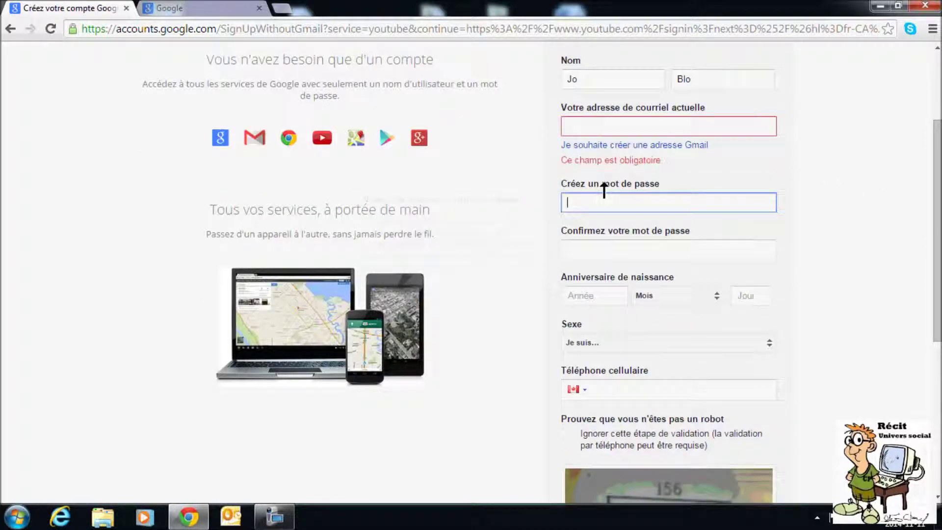
pyautogui.click(599, 245)
pyautogui.scroll(-2, 602, 243)
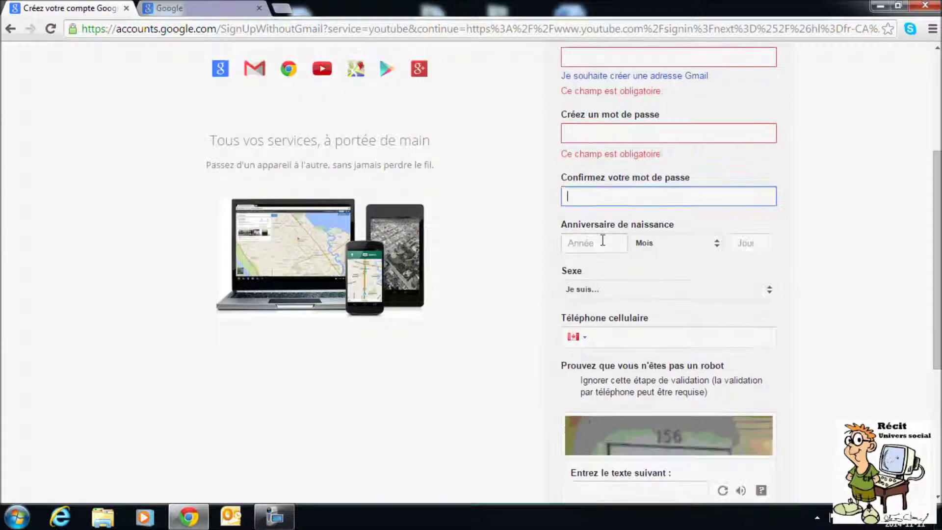
pyautogui.scroll(-2, 612, 234)
pyautogui.scroll(-5, 619, 220)
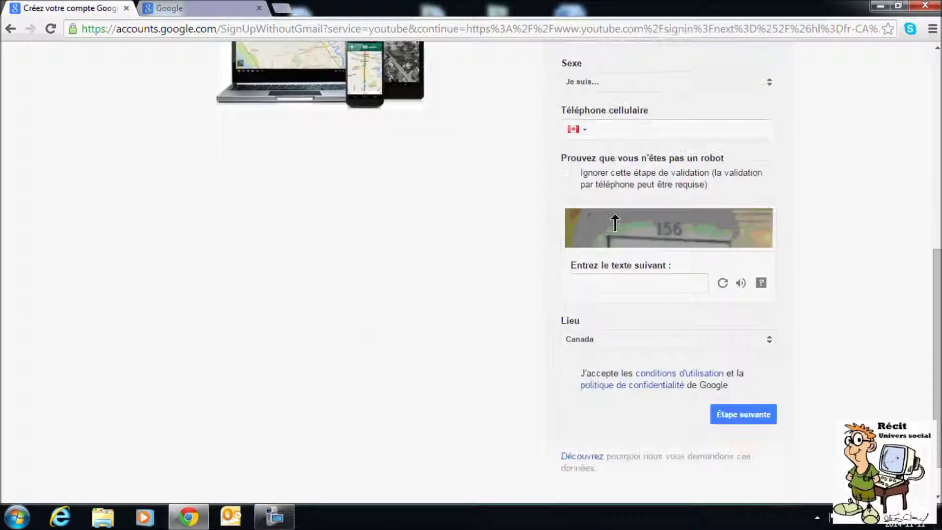
# - Accept the terms of use and privacy policy, then go back to the sign-in page
pyautogui.click(587, 253)
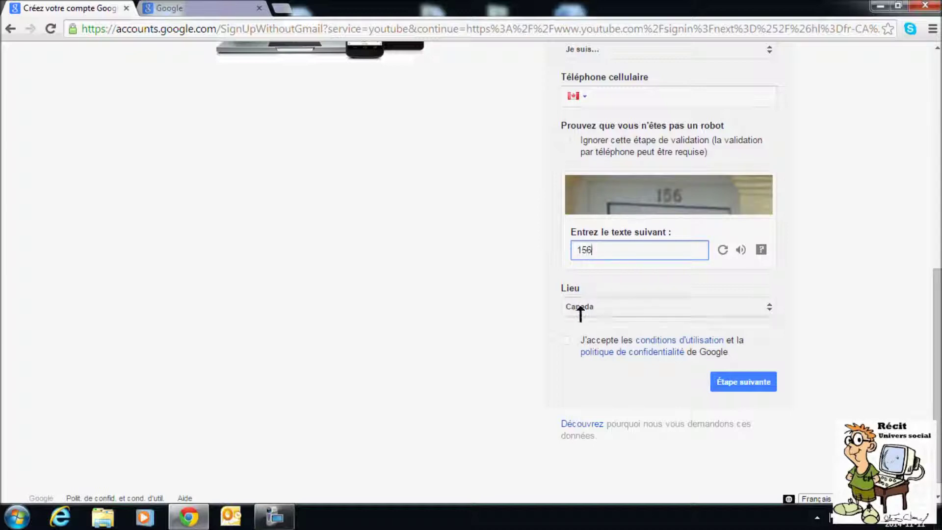
pyautogui.scroll(-1, 534, 301)
pyautogui.click(566, 325)
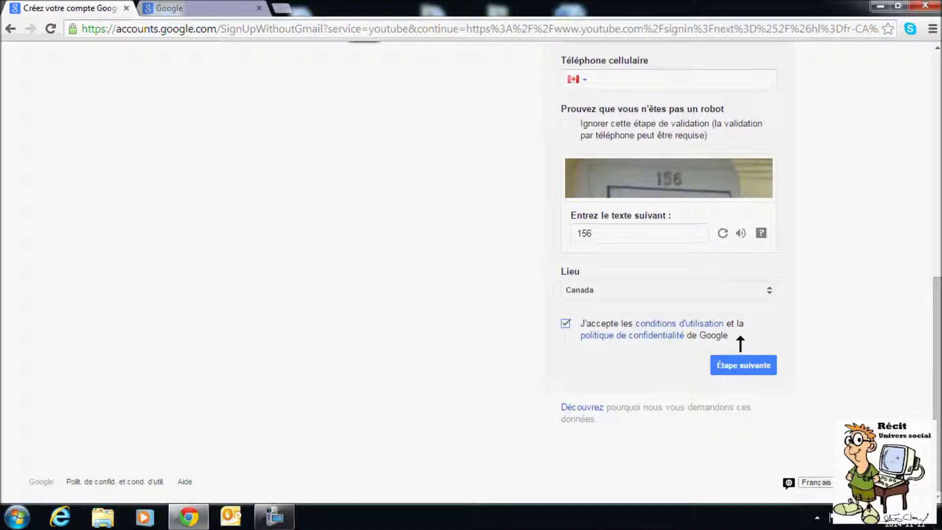
pyautogui.scroll(7, 740, 334)
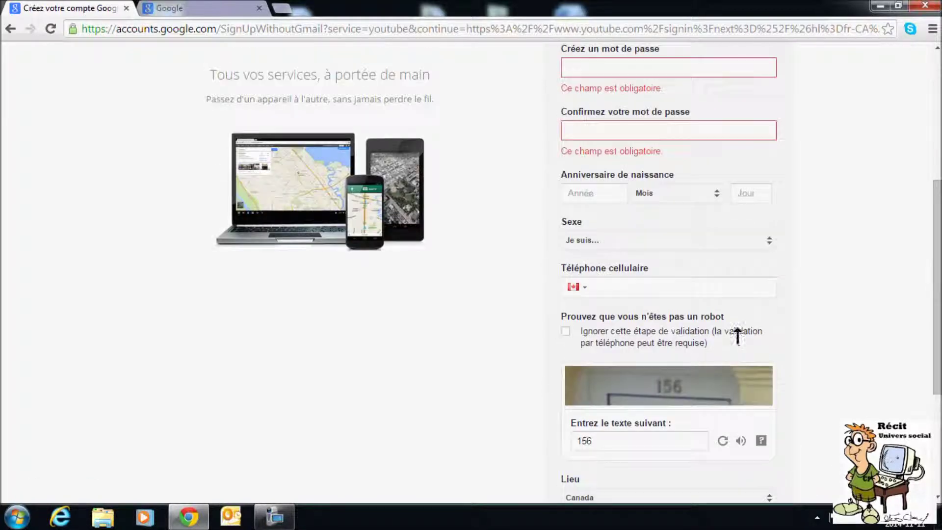
pyautogui.click(10, 29)
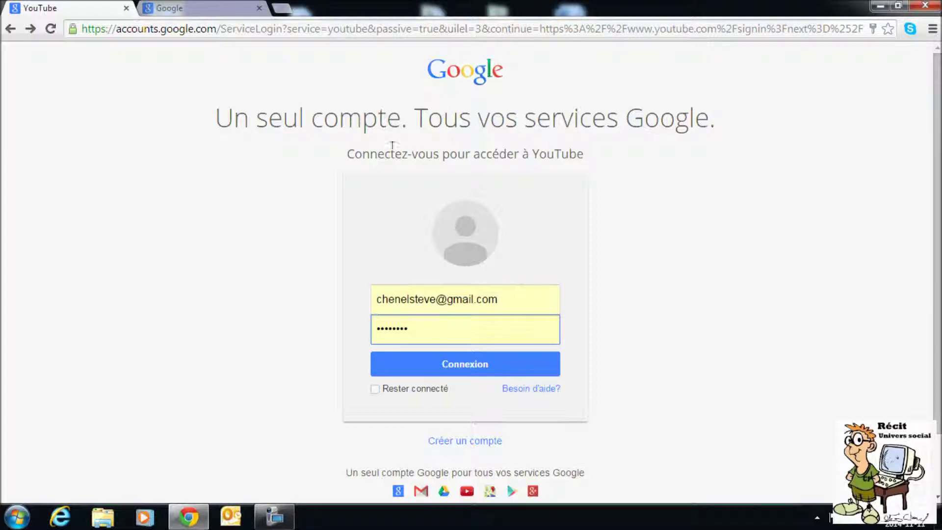
# - Sign in to YouTube with the saved account using the blue Connexion button
pyautogui.moveTo(428, 72); pyautogui.dragTo(475, 70)
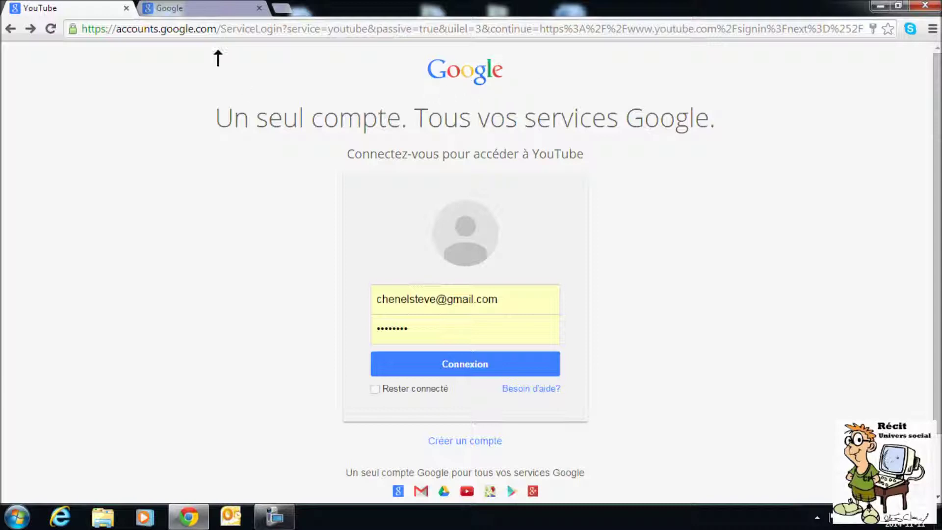
pyautogui.click(176, 14)
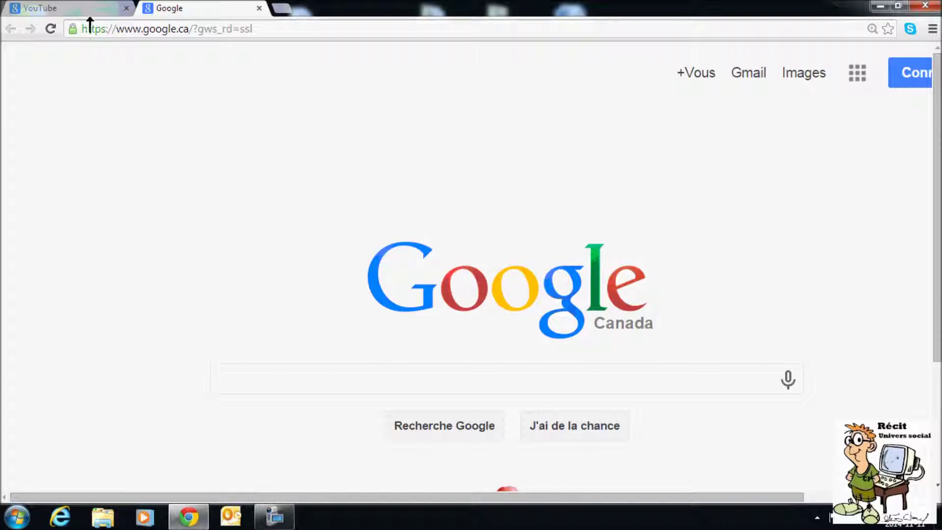
pyautogui.click(68, 13)
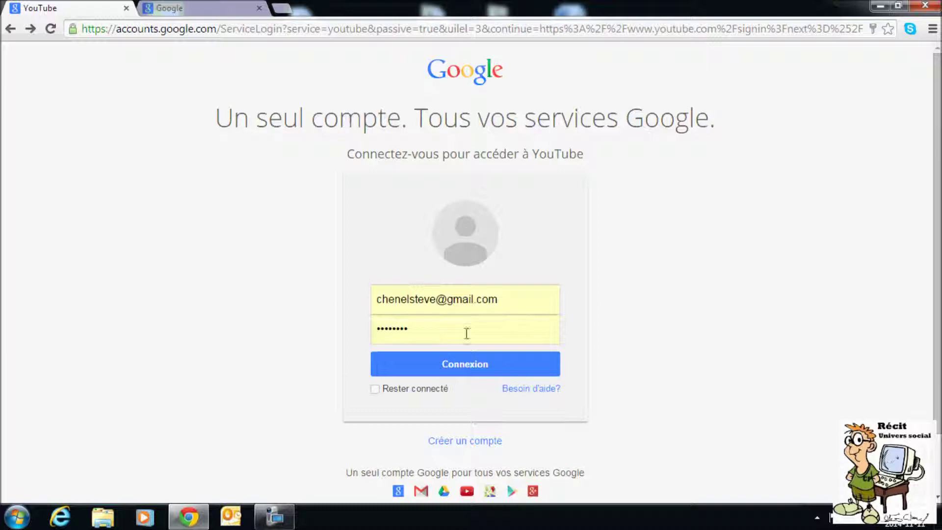
pyautogui.click(455, 375)
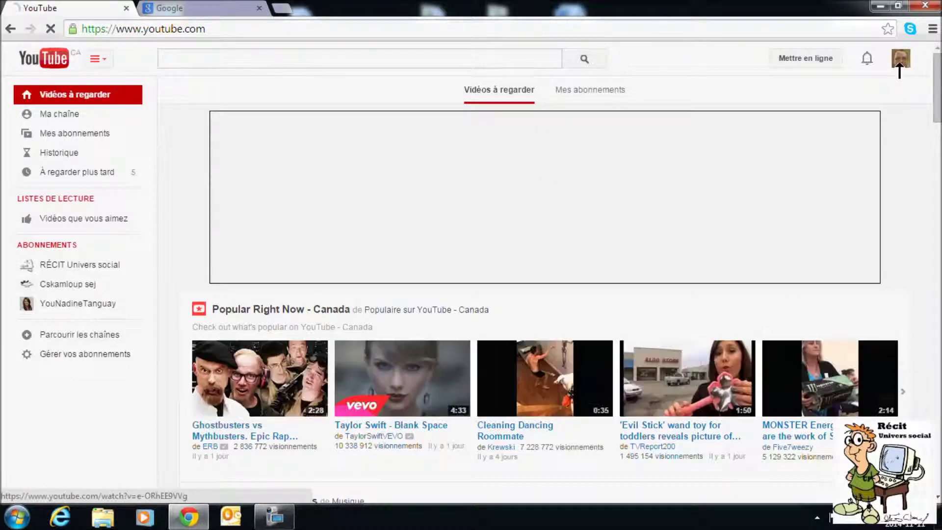
pyautogui.press('ctrl')
pyautogui.press('ctrl')
pyautogui.press('ctrl')
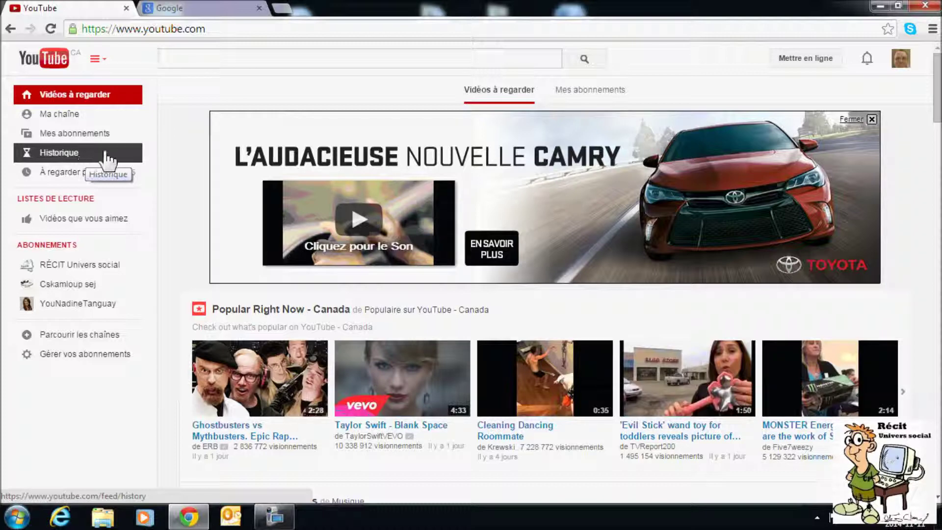
# - Open the 'Mettre en ligne' upload page from the top of YouTube
pyautogui.click(816, 58)
pyautogui.click(816, 59)
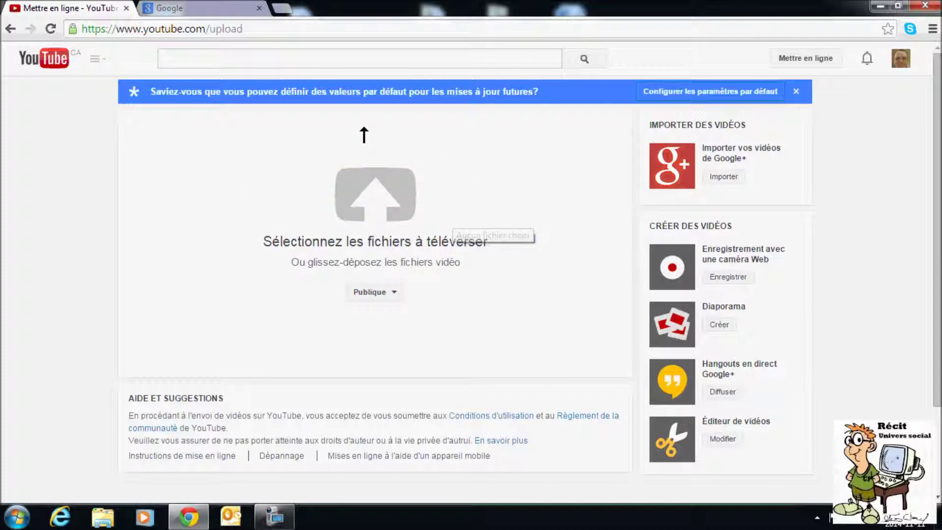
# - Change the upload privacy setting from Publique to Non répertoriée
pyautogui.click(397, 293)
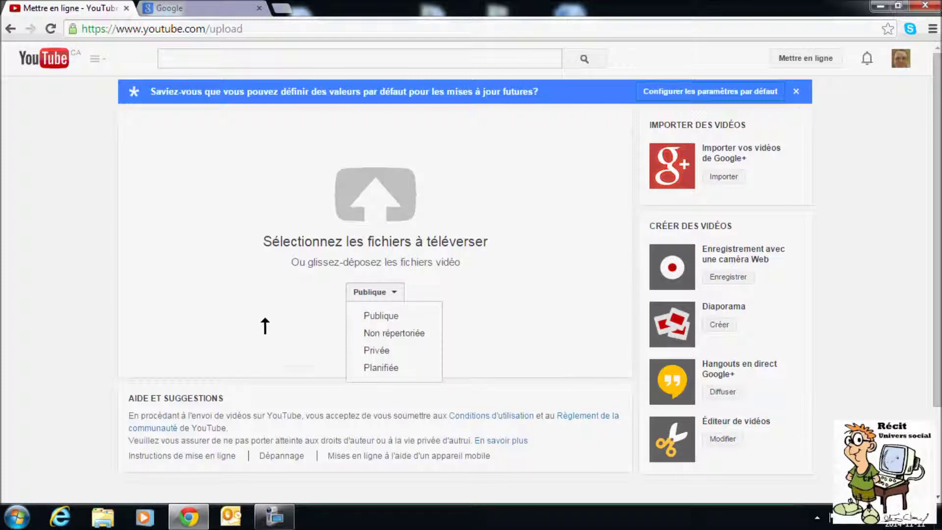
pyautogui.click(240, 306)
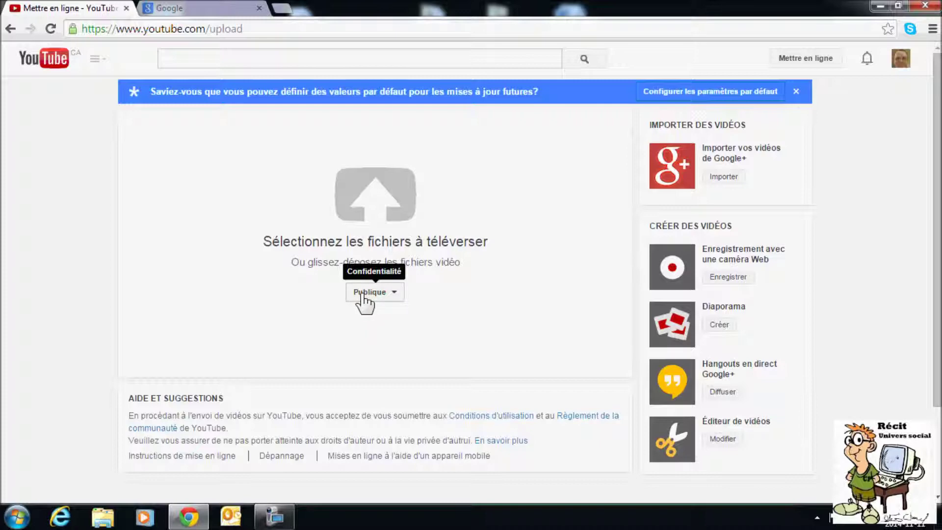
pyautogui.click(363, 294)
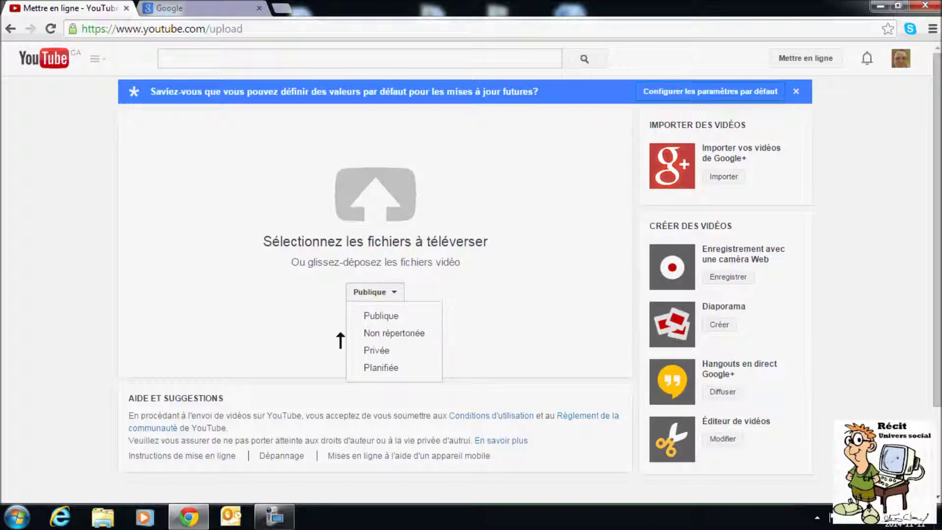
pyautogui.click(387, 334)
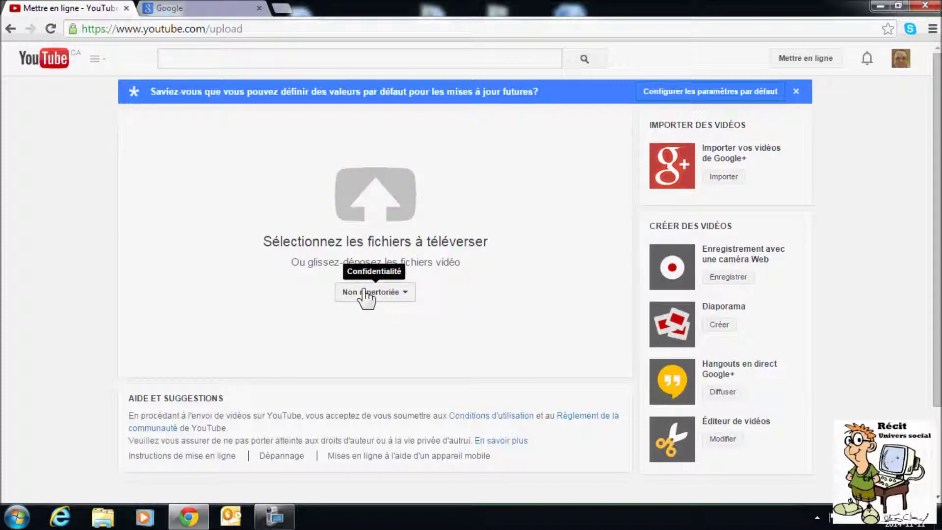
pyautogui.moveTo(211, 30); pyautogui.dragTo(95, 30)
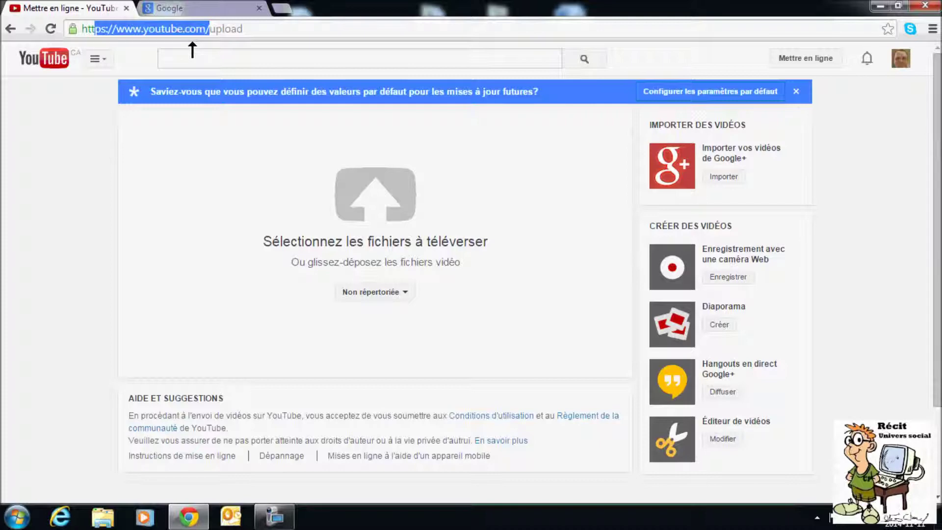
# - Make the upload Privée and share it with a first contact's e-mail address
pyautogui.click(382, 293)
pyautogui.click(363, 350)
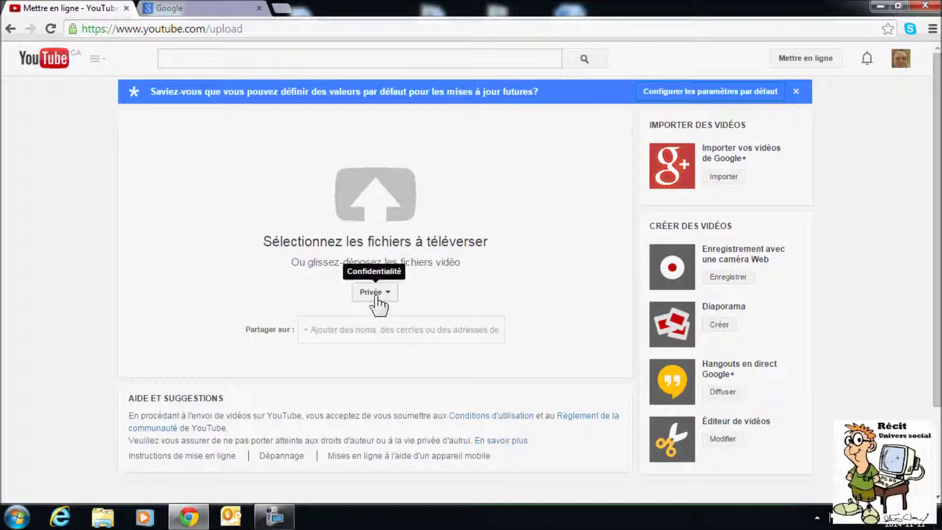
pyautogui.click(303, 328)
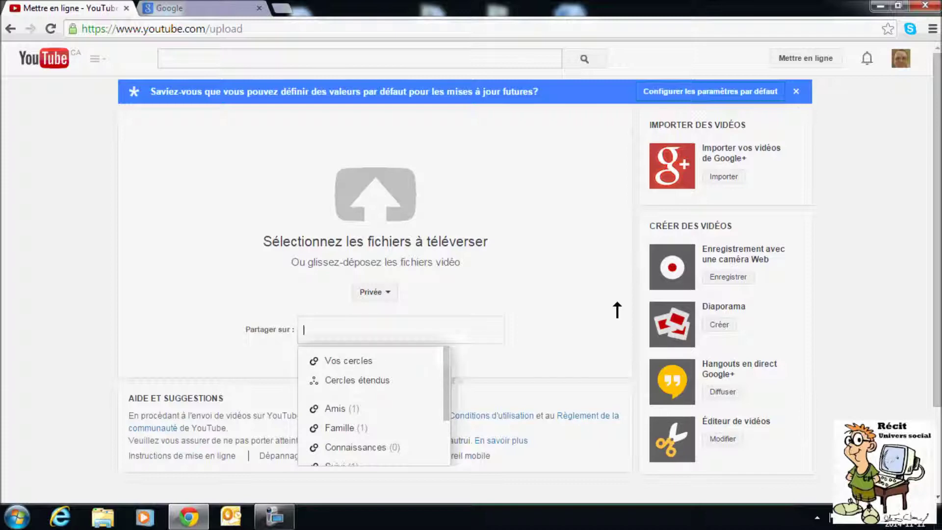
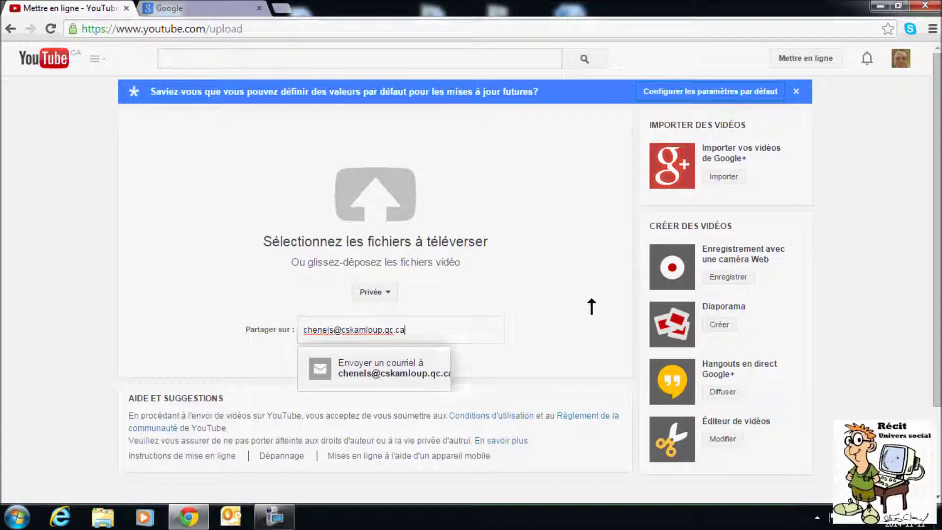
pyautogui.press('Return')
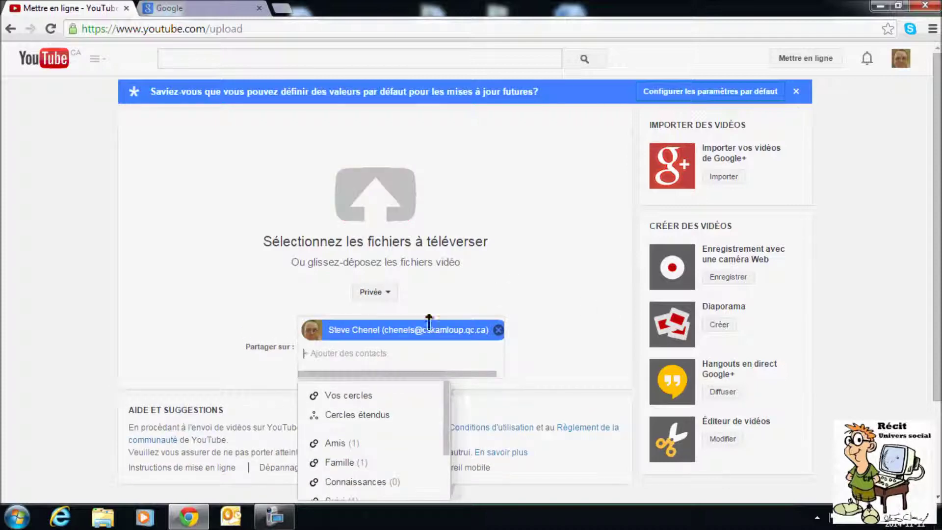
# - Add a second contact from the suggestions to the sharing list
pyautogui.scroll(-2, 472, 290)
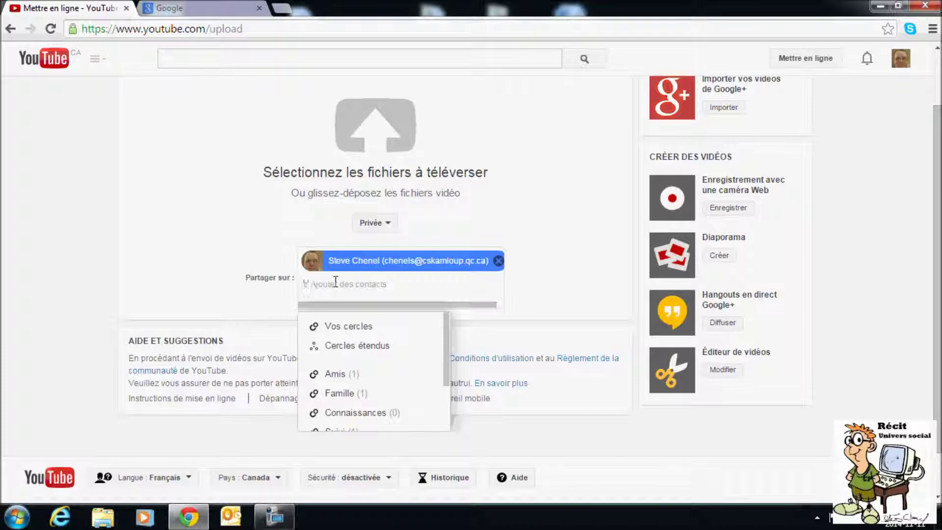
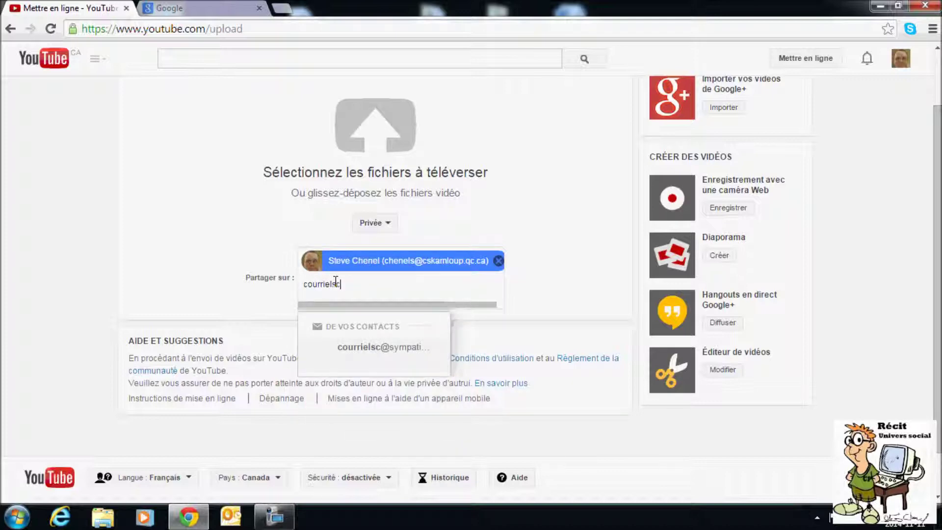
pyautogui.click(361, 352)
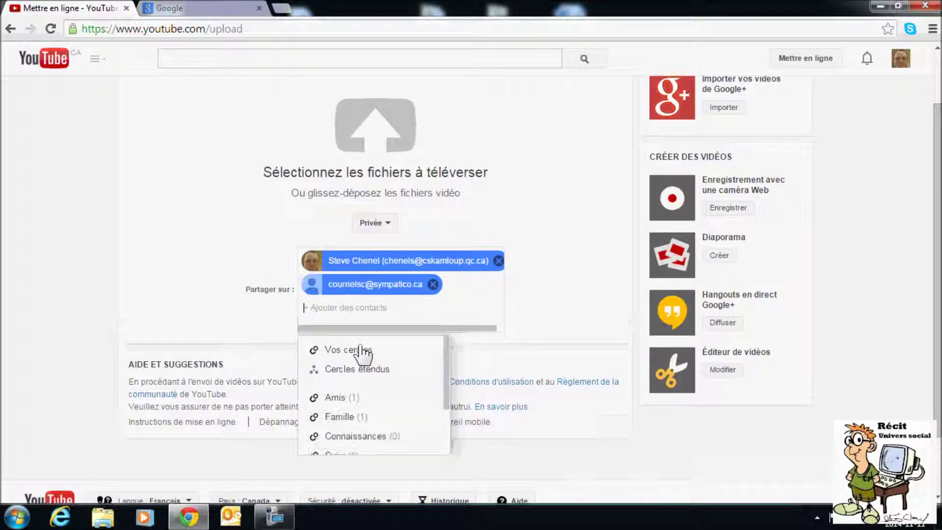
pyautogui.click(557, 260)
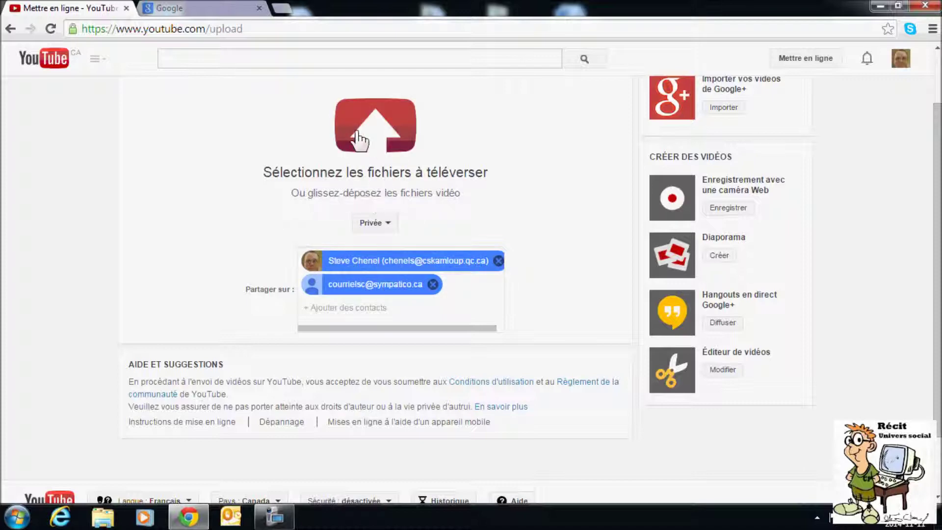
pyautogui.click(378, 135)
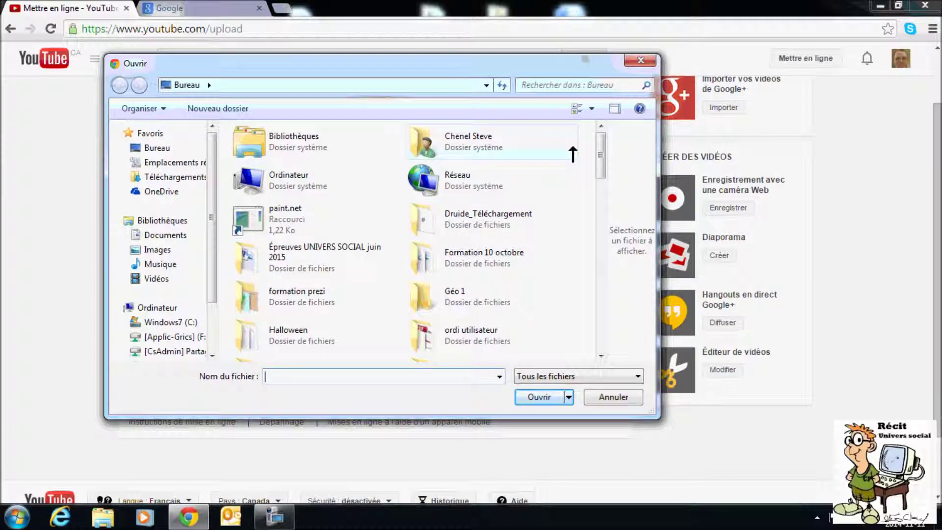
# - Choose 'exemple vidéo' from the Bureau folder in the Ouvrir dialog to start uploading
pyautogui.moveTo(600, 152); pyautogui.dragTo(590, 271)
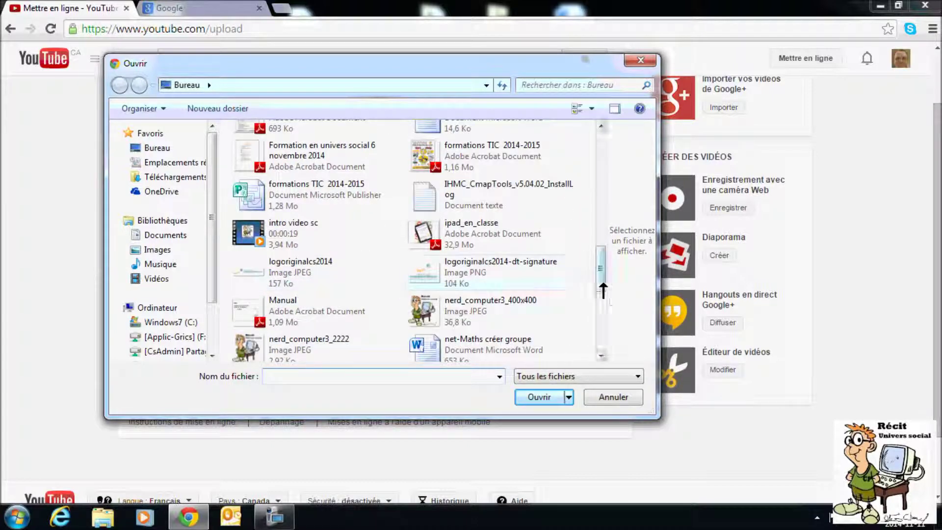
pyautogui.moveTo(599, 276); pyautogui.dragTo(598, 255)
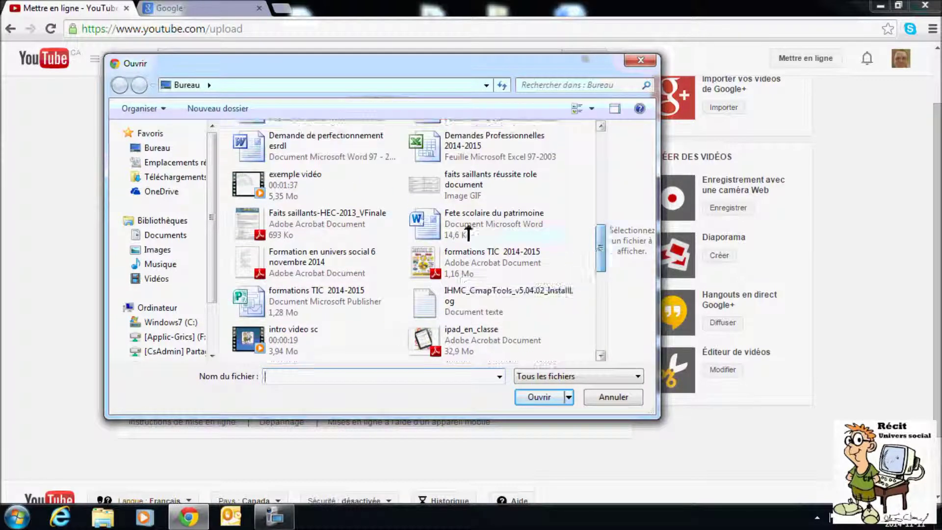
pyautogui.click(256, 186)
pyautogui.click(533, 399)
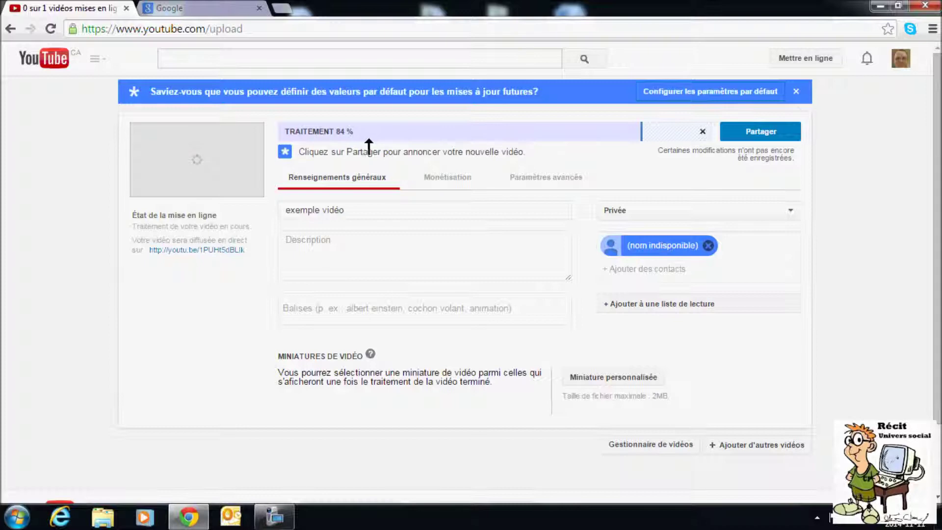
# - Replace the title with 'Mathématique bis' and type filler text into the Description
pyautogui.click(360, 210)
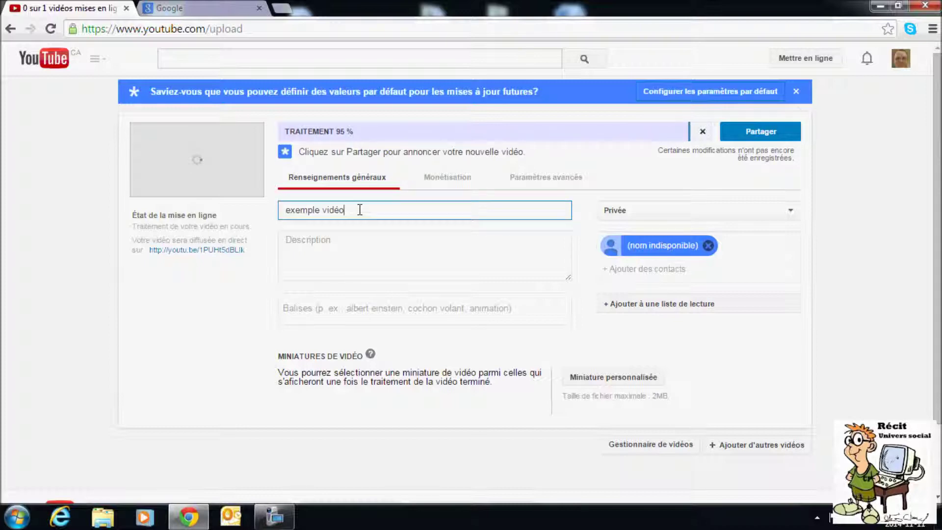
pyautogui.moveTo(363, 212); pyautogui.dragTo(234, 204)
pyautogui.press('BackSpace')
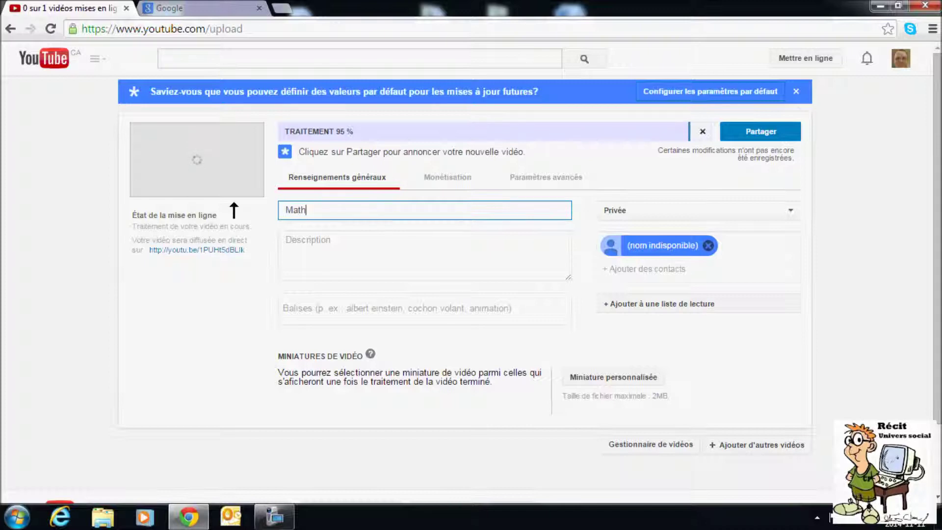
pyautogui.write('Mathématique bis.')
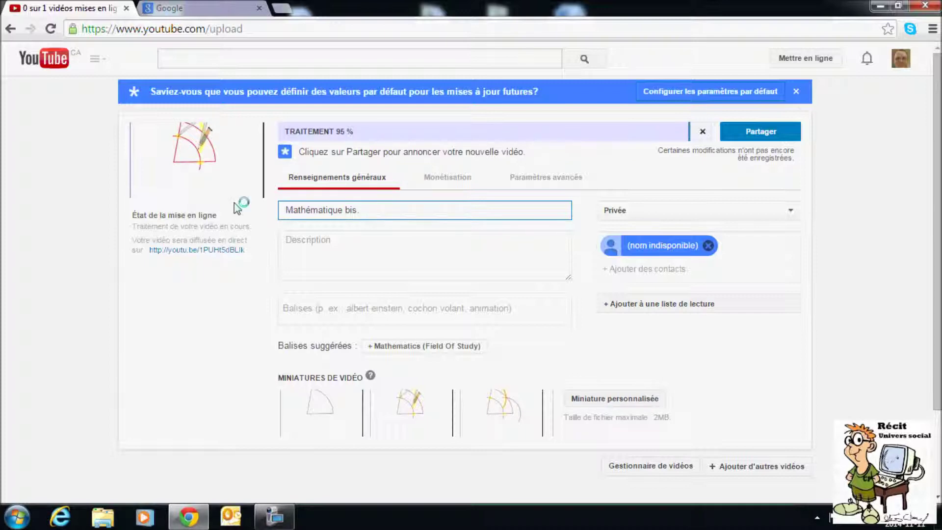
pyautogui.click(345, 245)
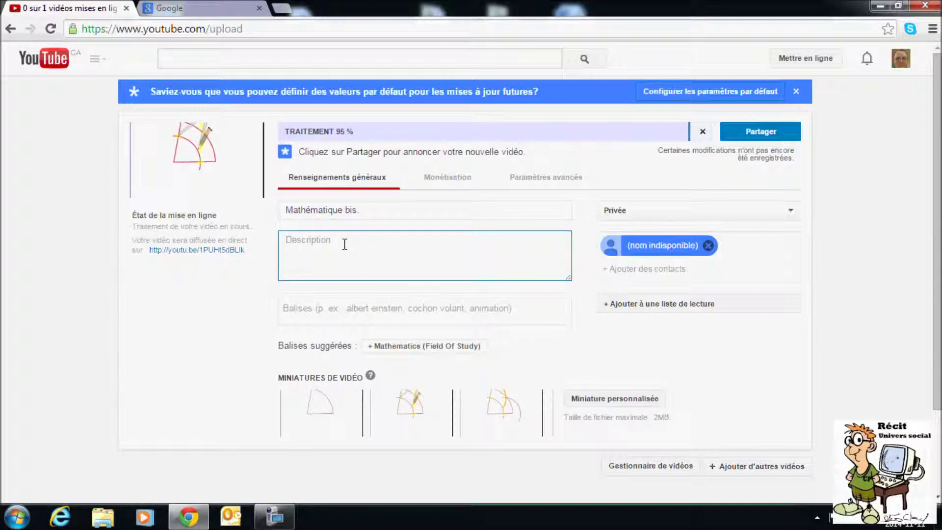
pyautogui.write('kjf skj hkjhsf sjkfhksah fkjshkjfh hf')
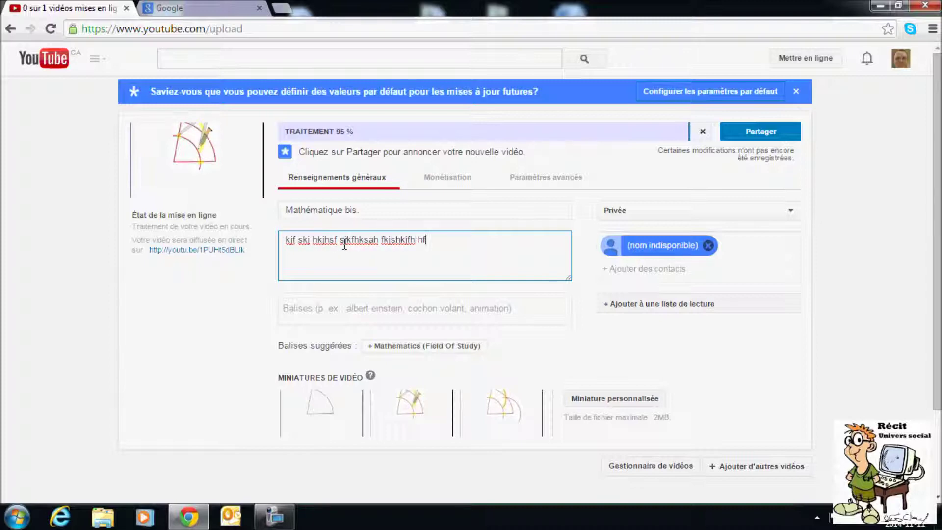
pyautogui.write('jkshfjksha fkhskjdfhkjs kjfhskjhskjh')
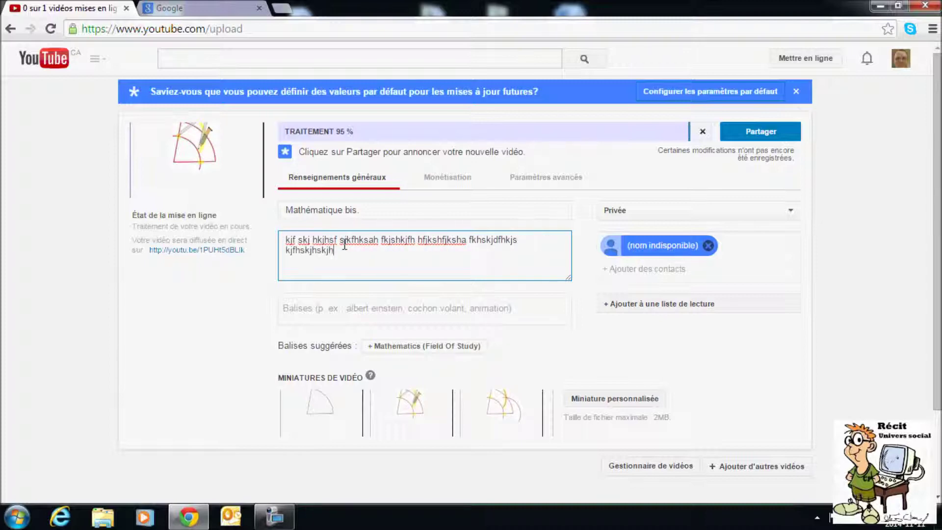
pyautogui.write('fskjhkjfskfjhs kjhf kjshfkjsh kjfhkjshfkjh')
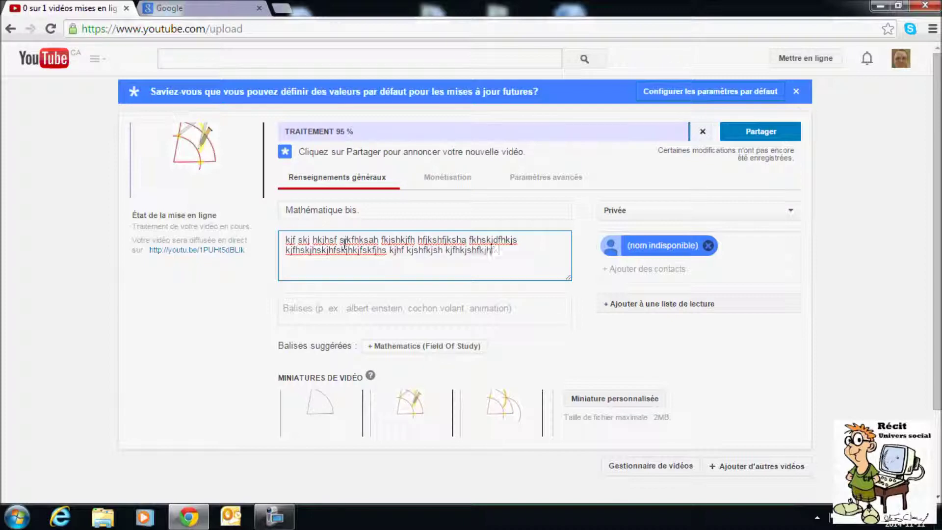
pyautogui.write('fkjshfkjhsjkfas kjfh ksjdfhkjashd kjdhkjdfhs kjh')
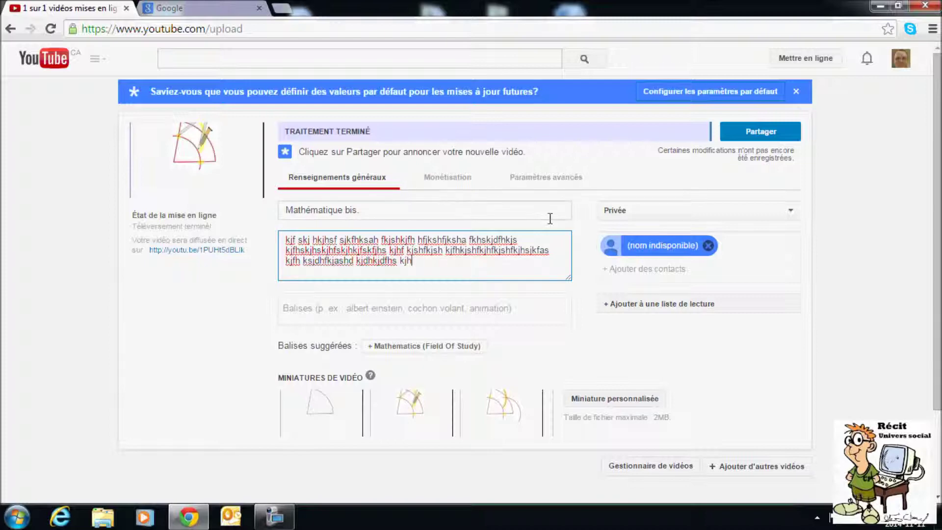
# - Set the video's visibility to Non répertoriée (unlisted)
pyautogui.click(638, 212)
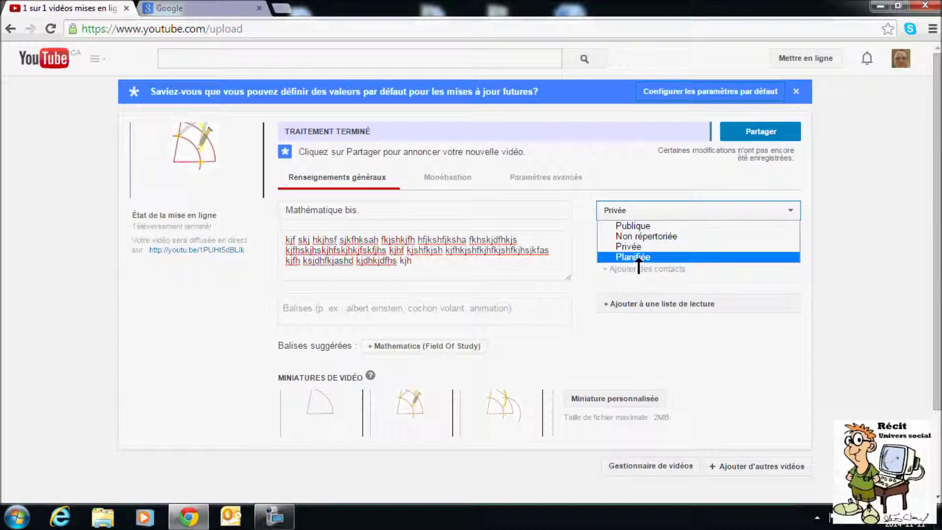
pyautogui.click(639, 238)
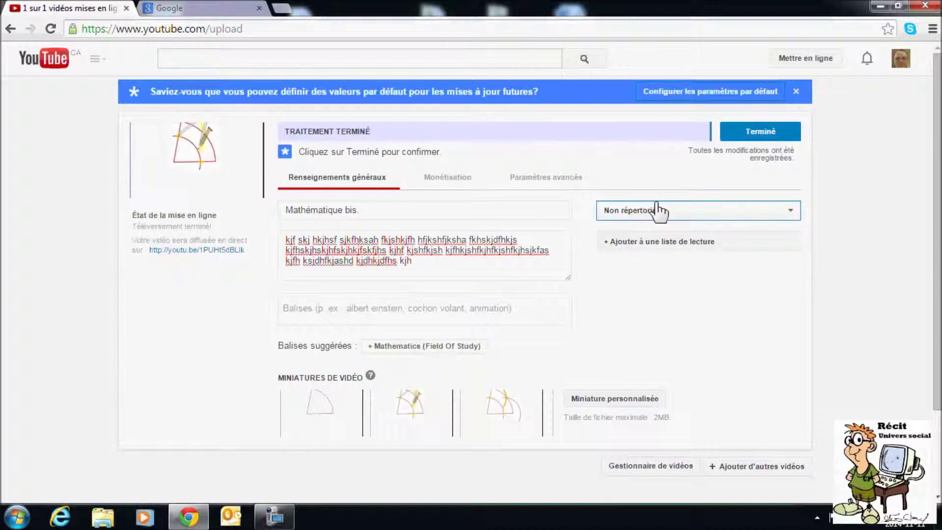
pyautogui.scroll(-3, 521, 250)
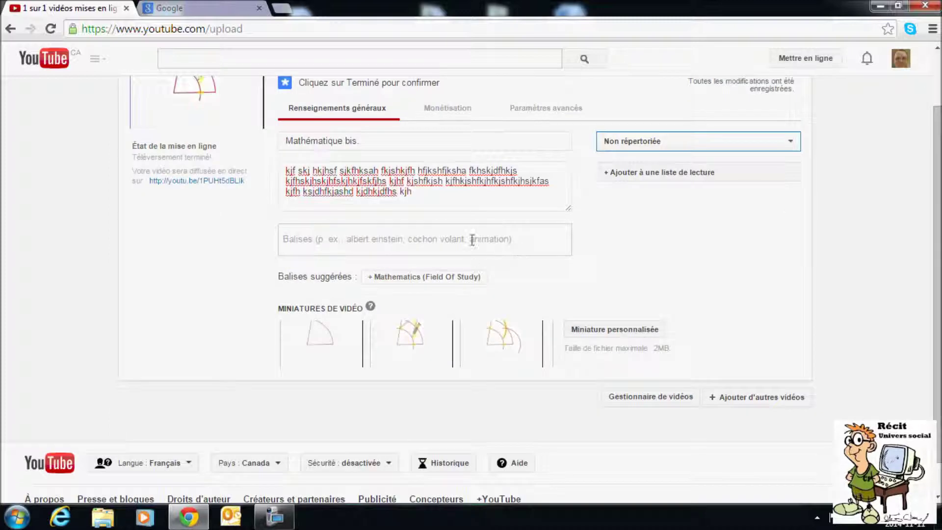
pyautogui.click(401, 234)
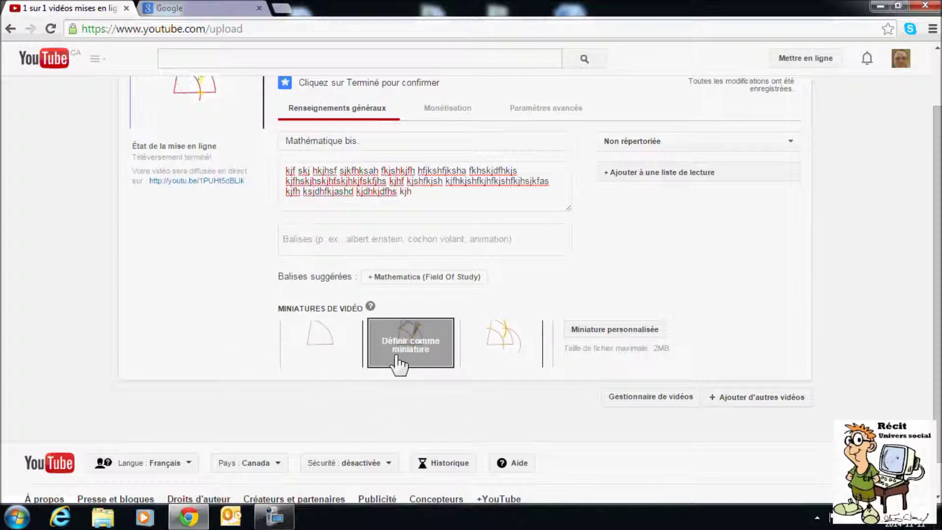
# - Choose the third frame as the thumbnail and confirm the upload with Terminé
pyautogui.moveTo(307, 363)
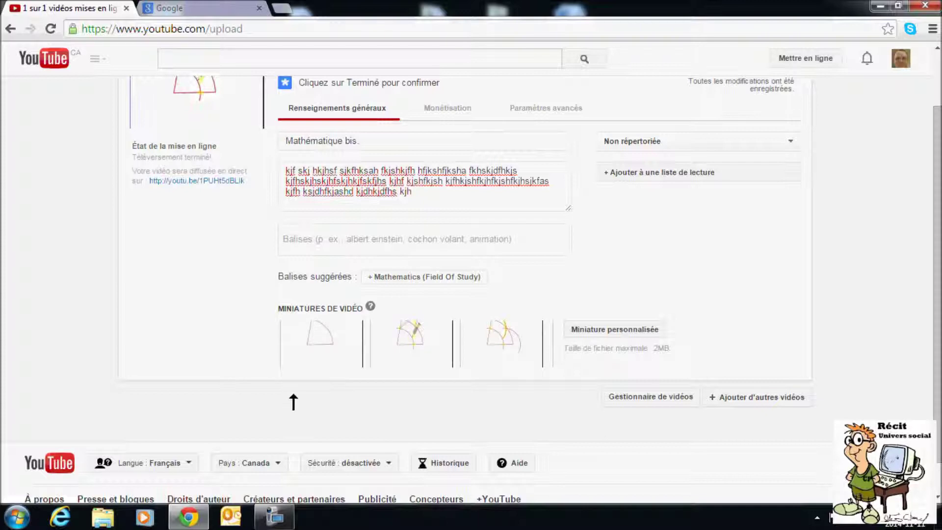
pyautogui.moveTo(523, 363)
pyautogui.click(505, 350)
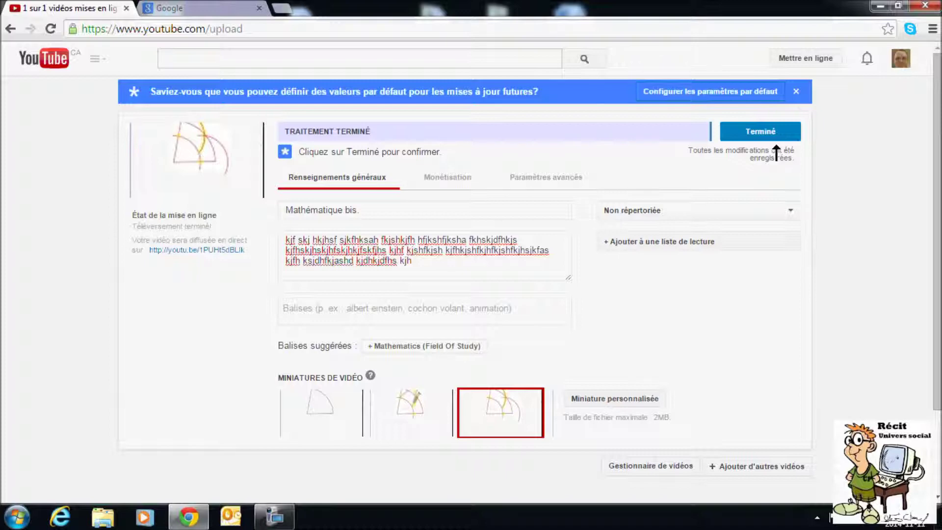
pyautogui.click(762, 133)
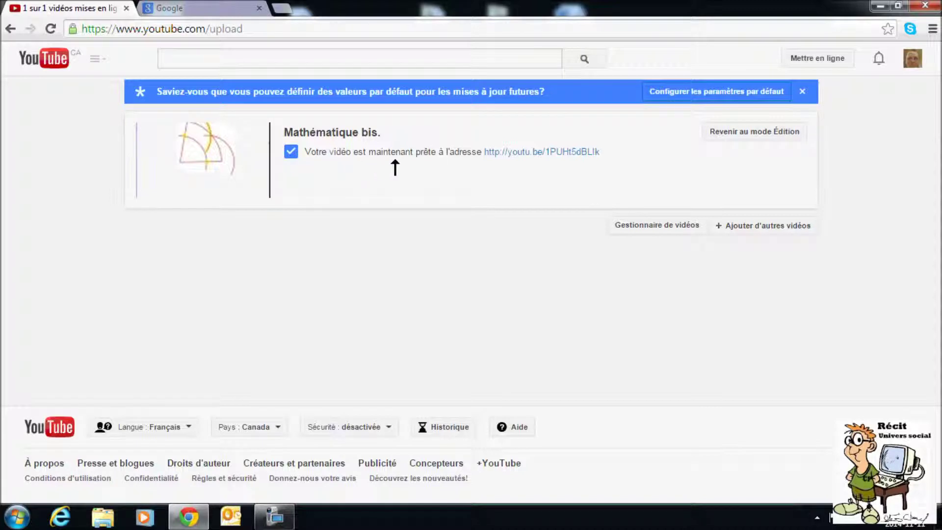
# - Copy the youtu.be short link, play it in a new tab, pause it, then return
pyautogui.moveTo(487, 152); pyautogui.dragTo(550, 151)
pyautogui.rightClick(534, 150)
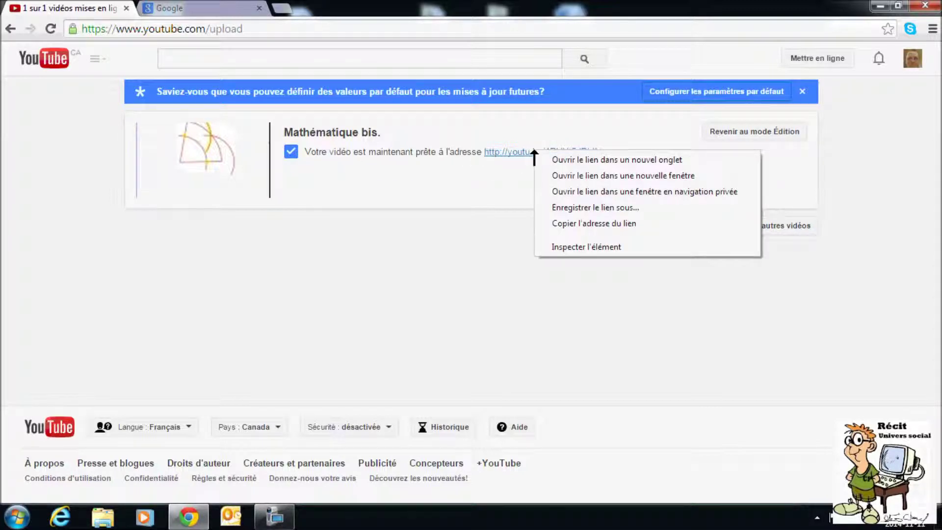
pyautogui.click(564, 224)
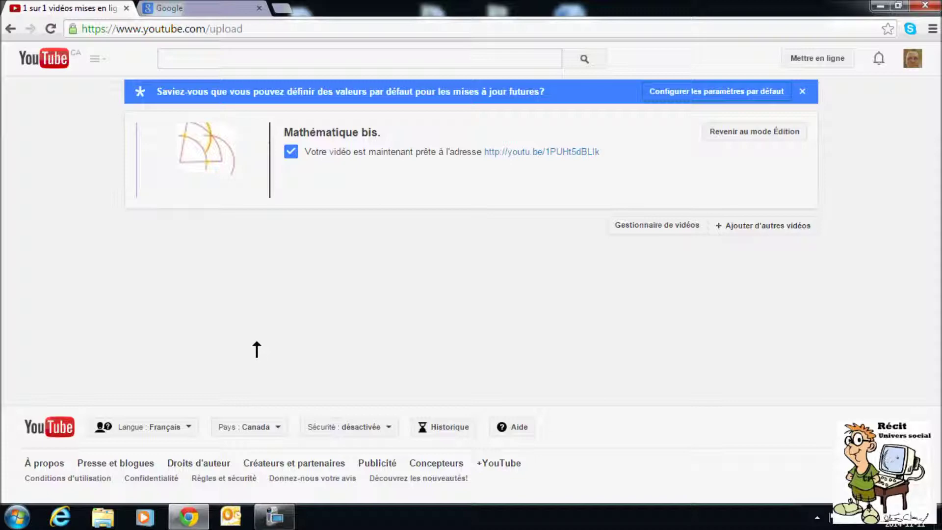
pyautogui.click(291, 10)
pyautogui.rightClick(271, 28)
pyautogui.click(316, 90)
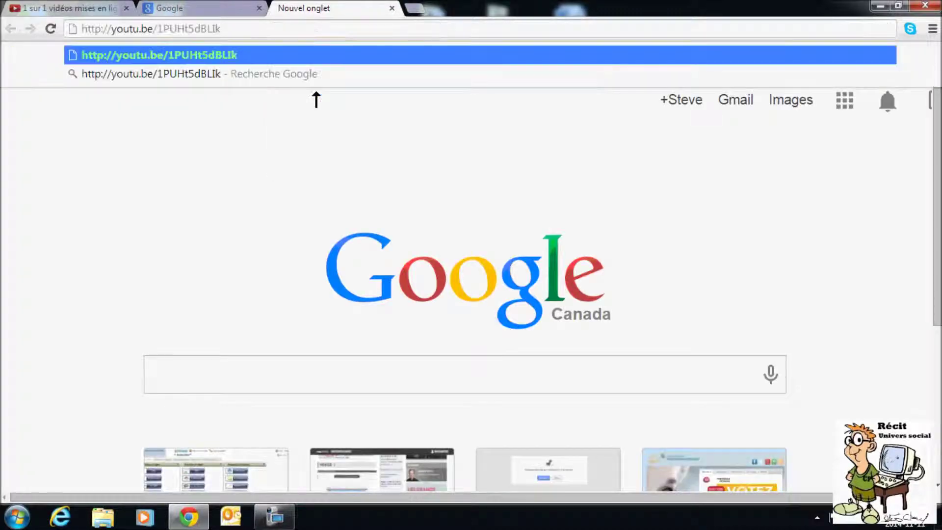
pyautogui.press('Return')
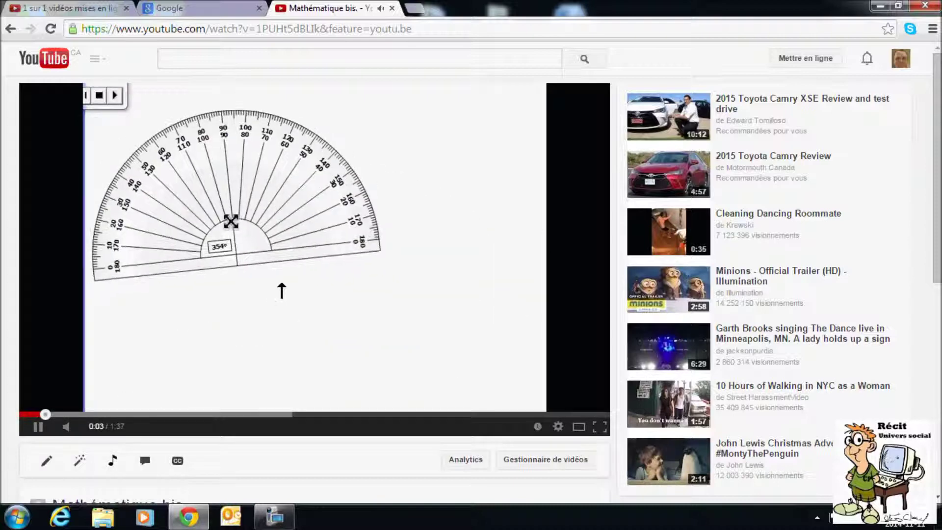
pyautogui.click(44, 429)
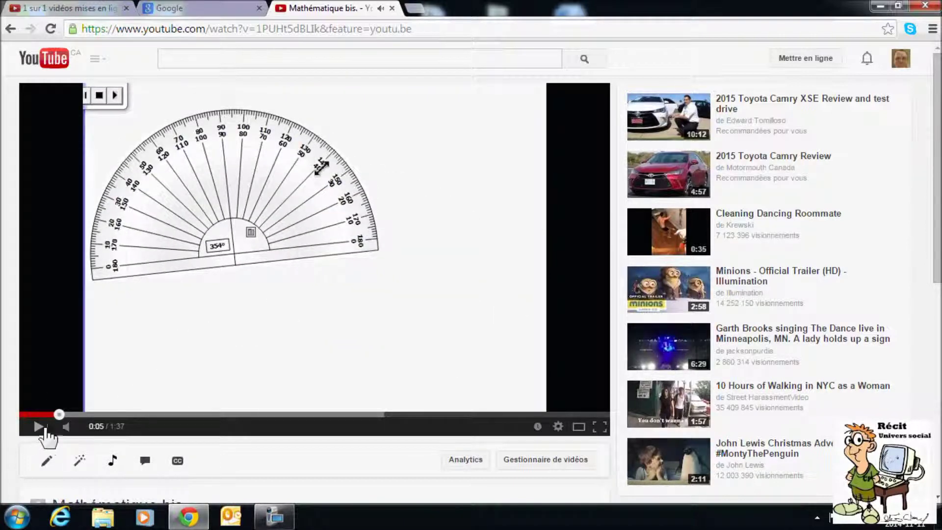
pyautogui.click(71, 8)
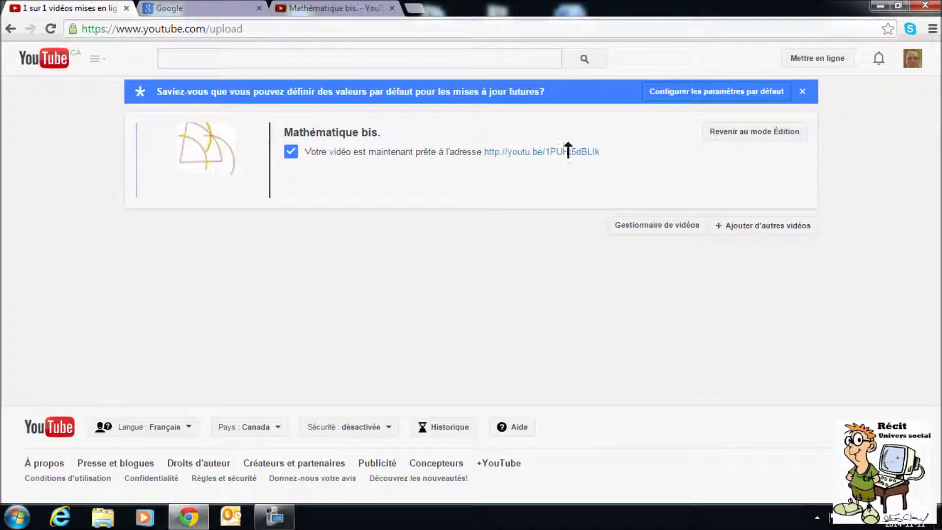
# - Reopen the video's saved details, dismiss the upload-defaults tip, then return to the YouTube home page
pyautogui.click(733, 133)
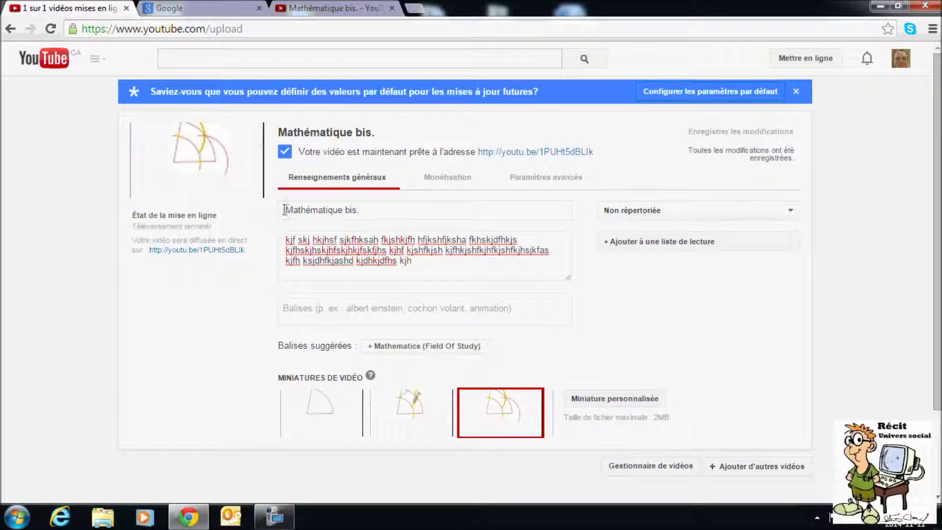
pyautogui.click(795, 92)
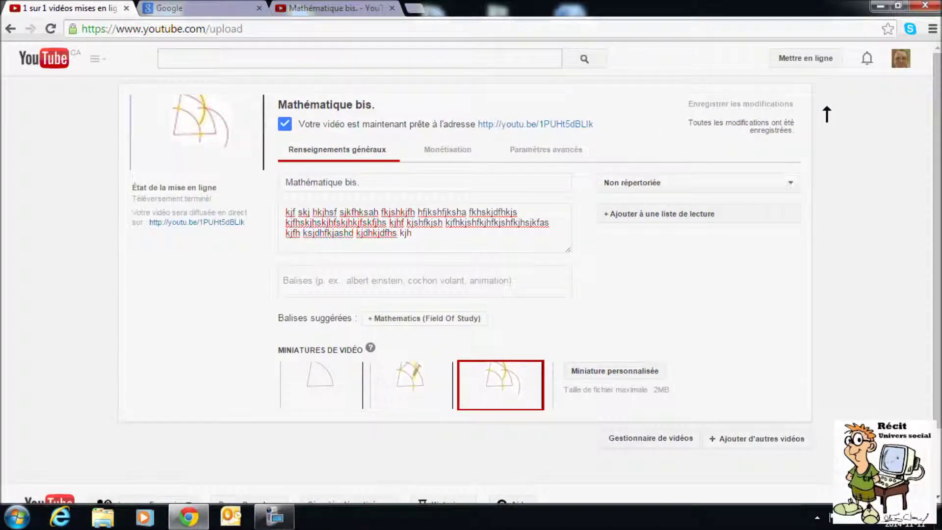
pyautogui.scroll(-2, 599, 158)
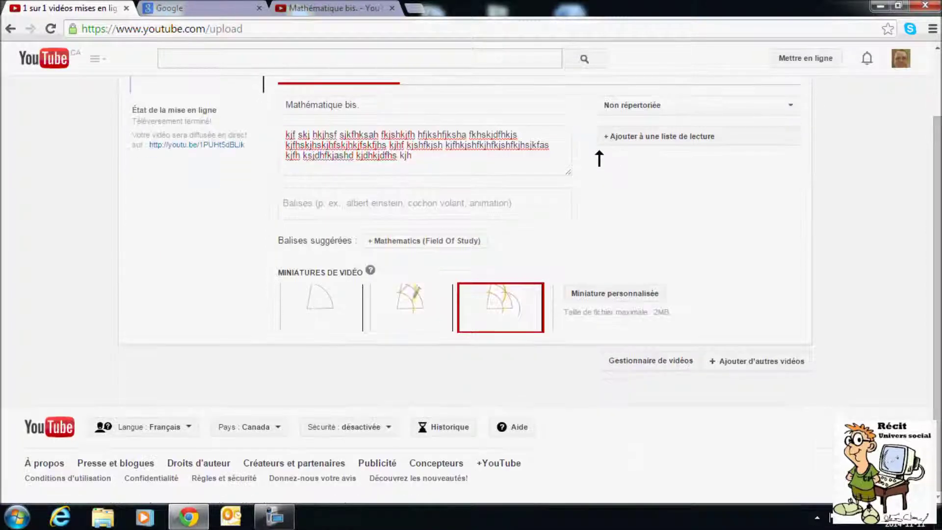
pyautogui.scroll(2, 483, 226)
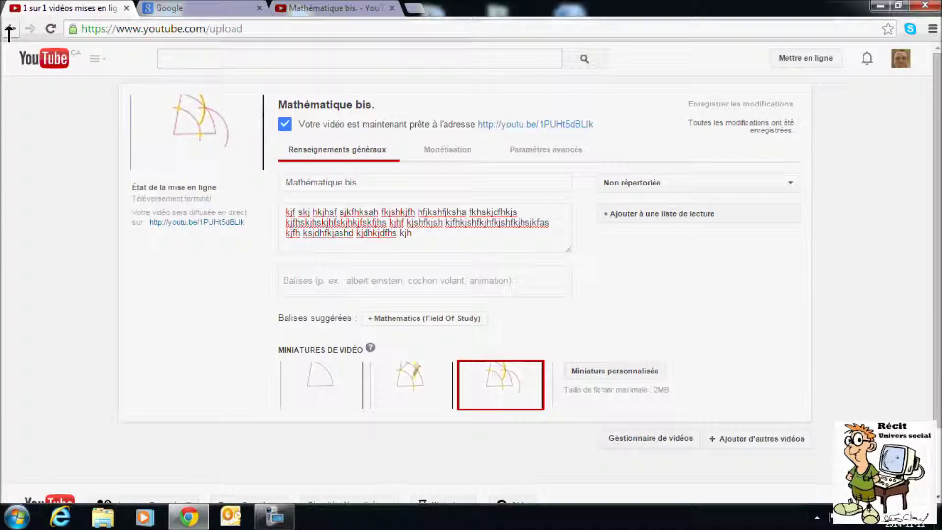
pyautogui.click(9, 28)
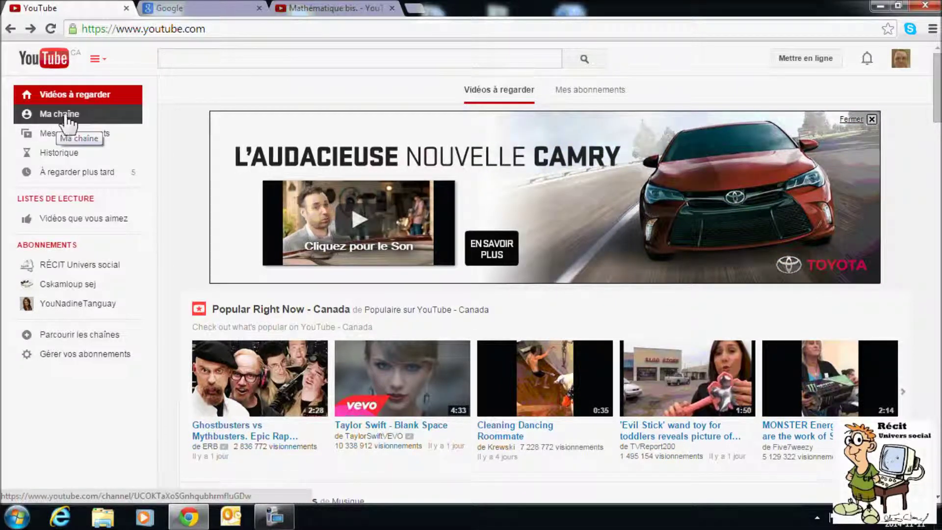
# - On the channel page's Vidéos tab, play the Mathématique bis. video
pyautogui.click(46, 117)
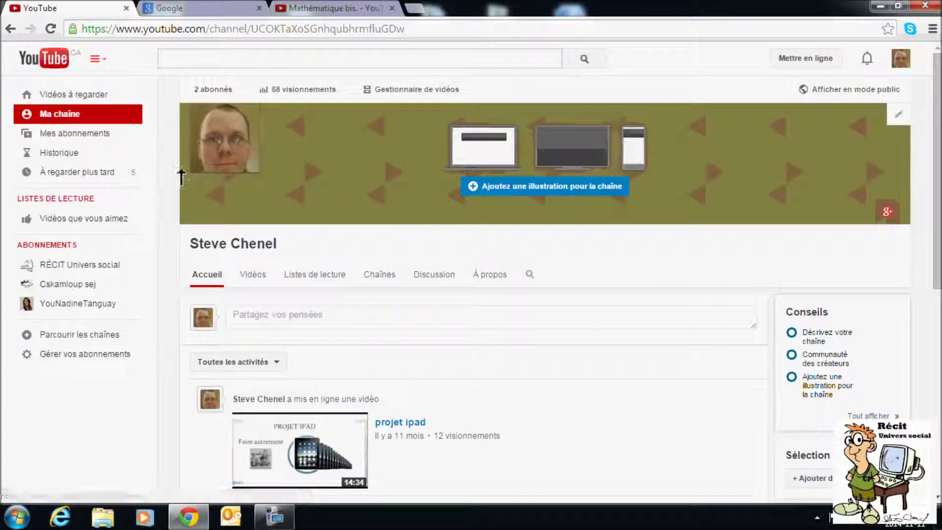
pyautogui.scroll(-1, 276, 275)
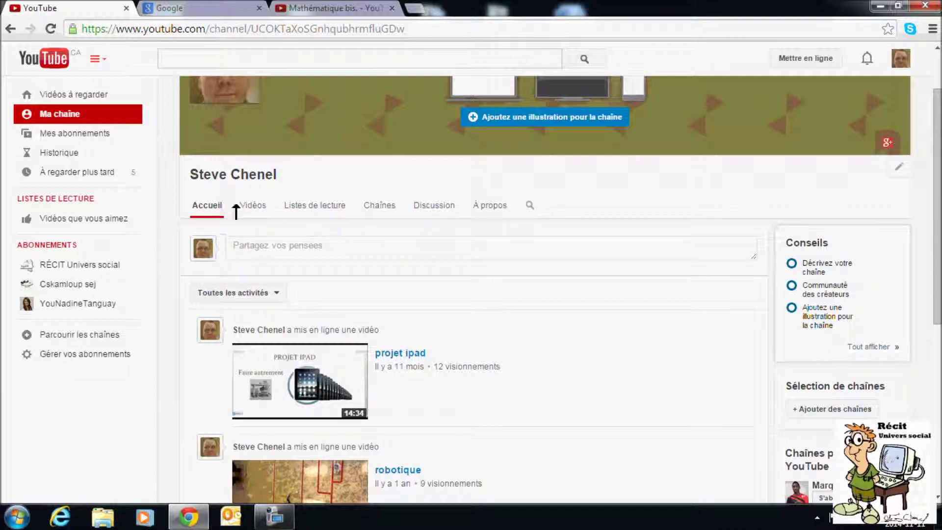
pyautogui.click(253, 206)
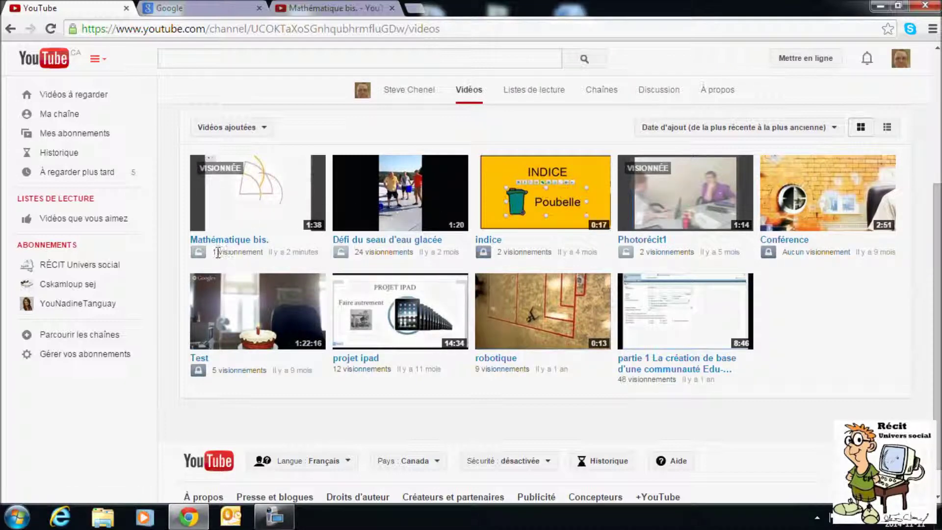
pyautogui.click(257, 194)
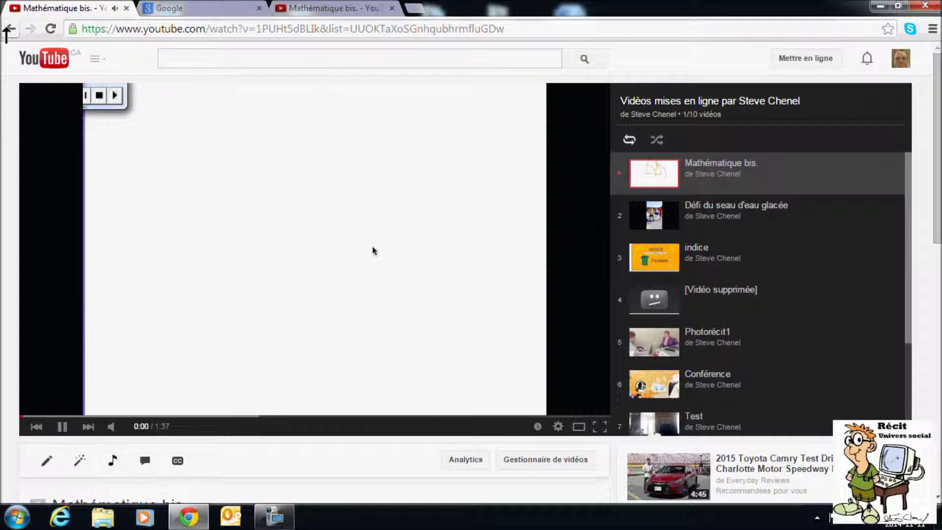
# - Replay Mathématique bis. from the channel's video list, then open Gestionnaire de vidéos
pyautogui.click(7, 30)
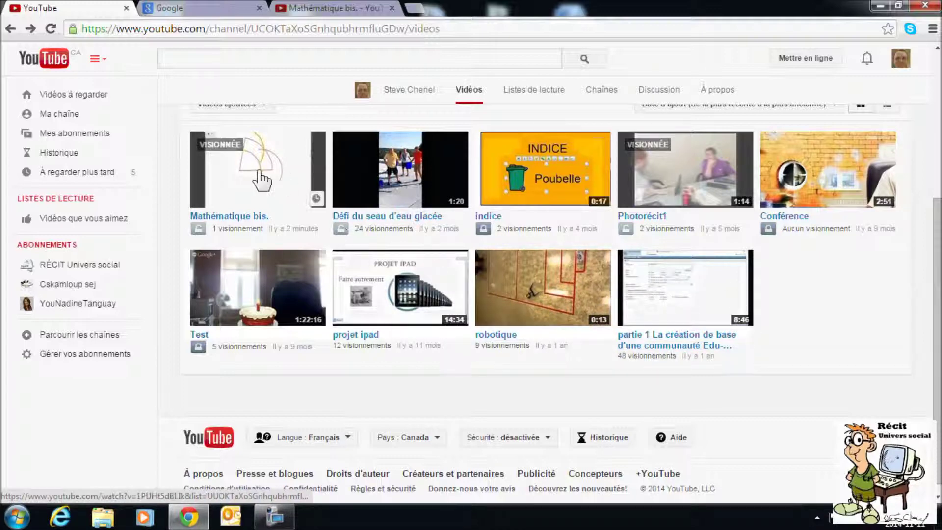
pyautogui.click(250, 189)
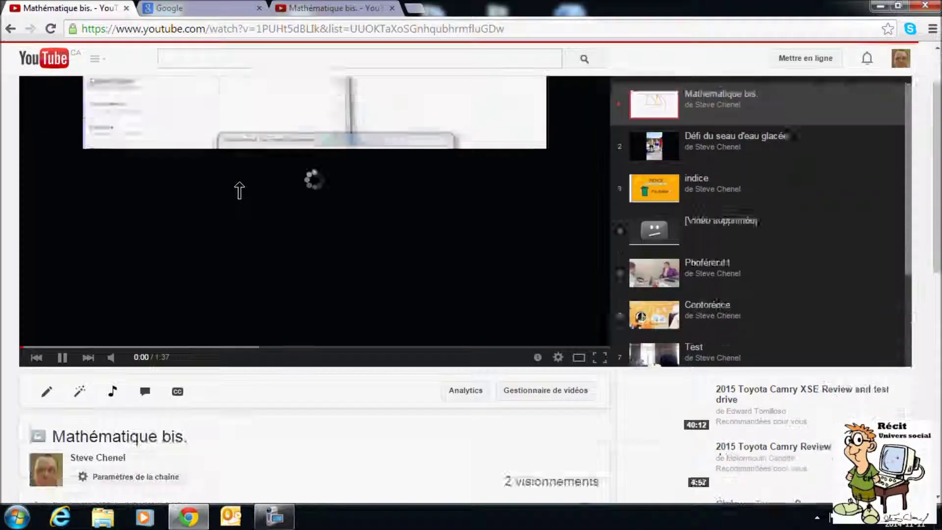
pyautogui.scroll(-1, 239, 190)
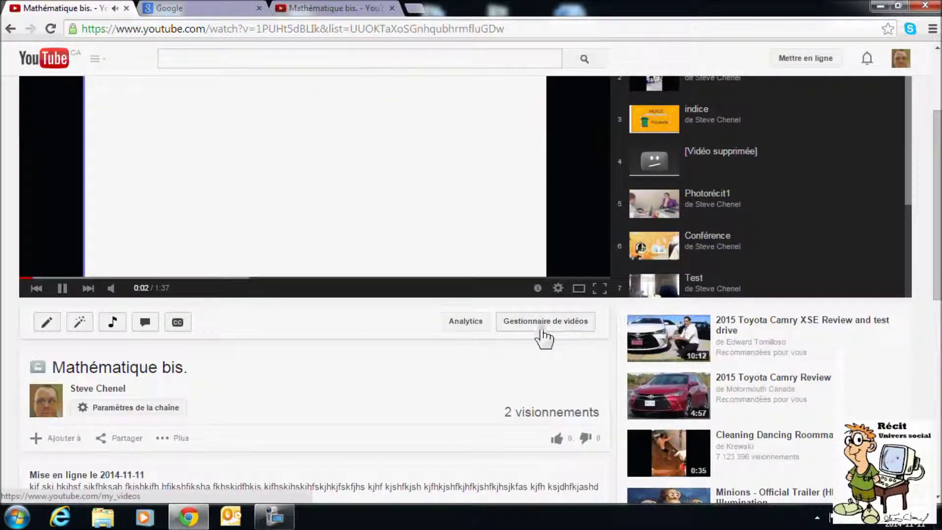
pyautogui.click(528, 323)
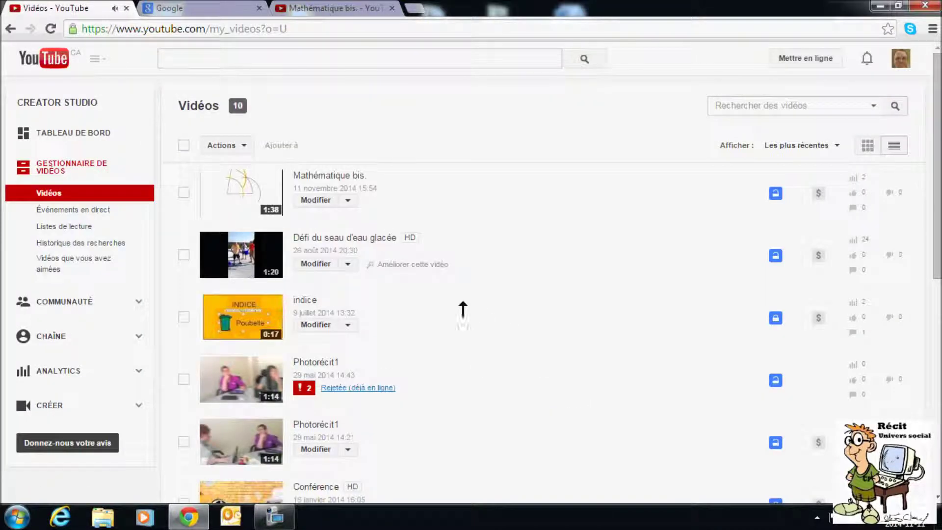
pyautogui.click(184, 193)
pyautogui.click(183, 254)
pyautogui.click(184, 317)
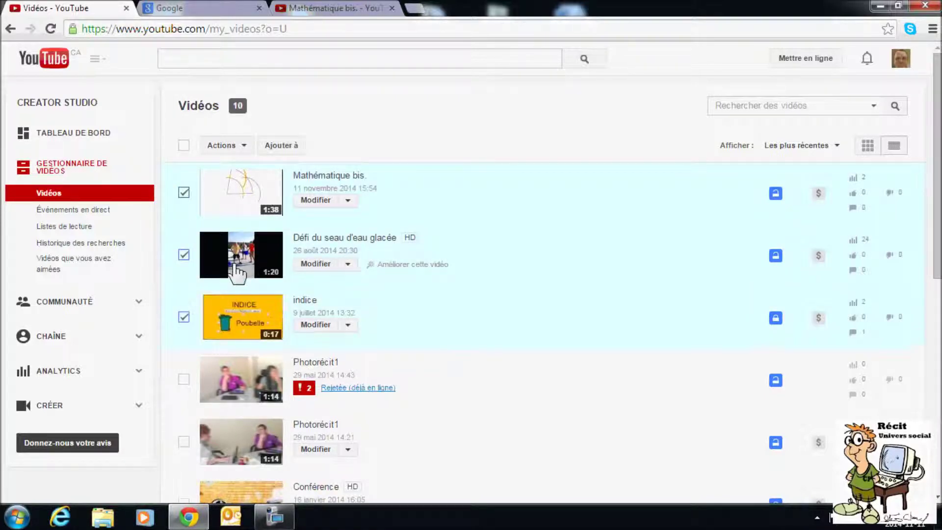
pyautogui.click(244, 146)
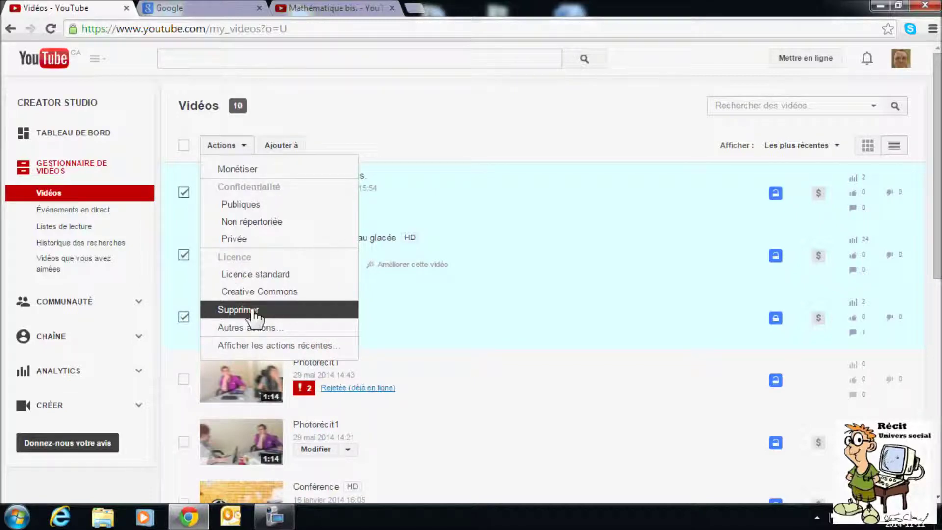
pyautogui.click(390, 102)
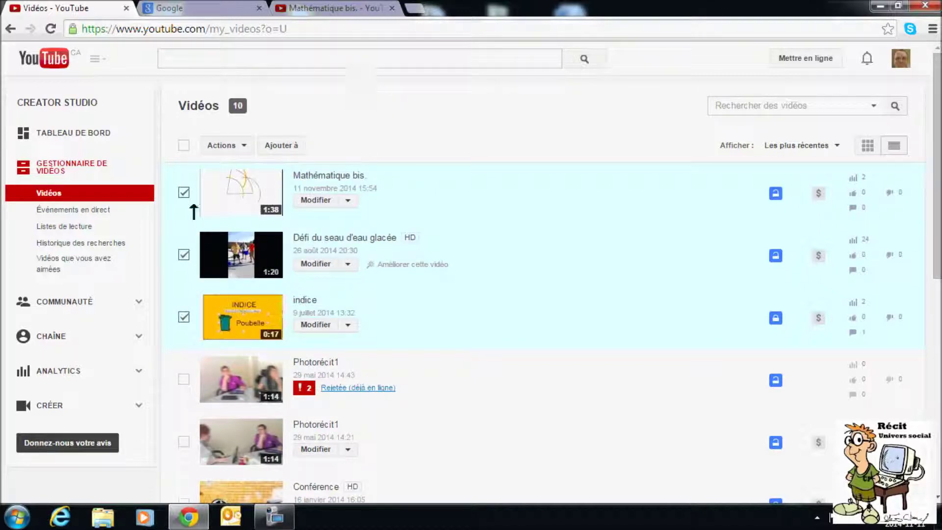
pyautogui.click(183, 192)
pyautogui.click(183, 255)
pyautogui.click(183, 317)
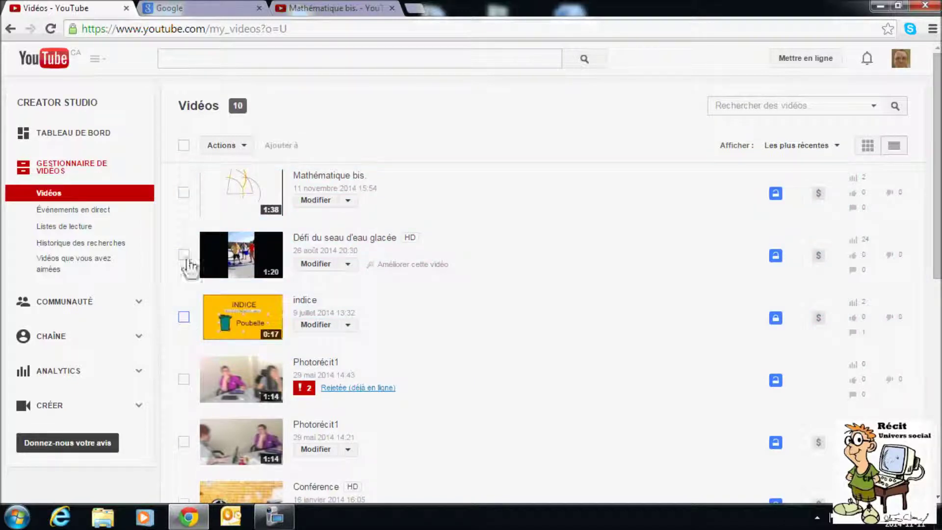
pyautogui.click(348, 200)
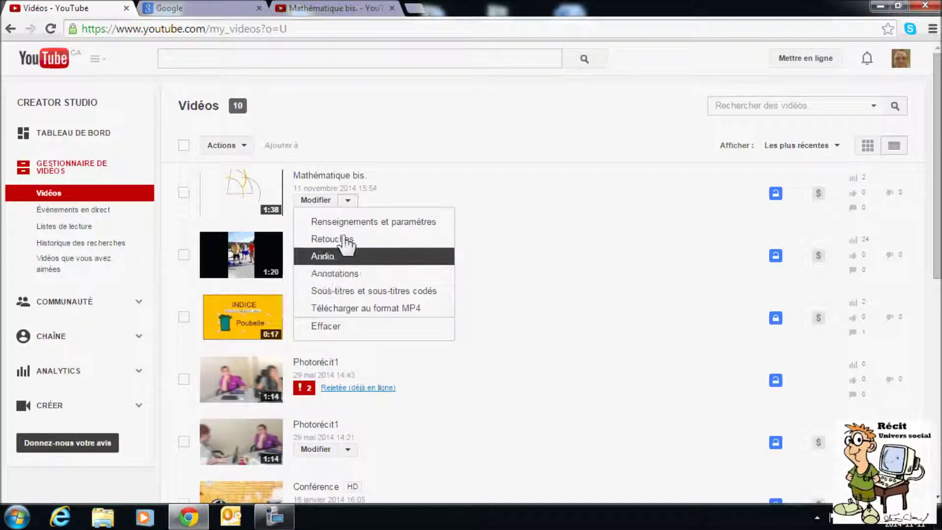
pyautogui.click(435, 185)
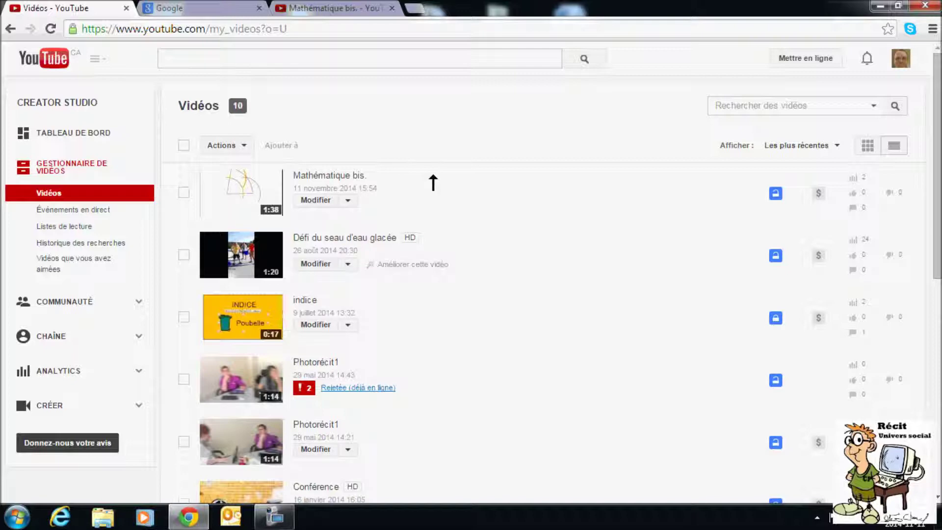